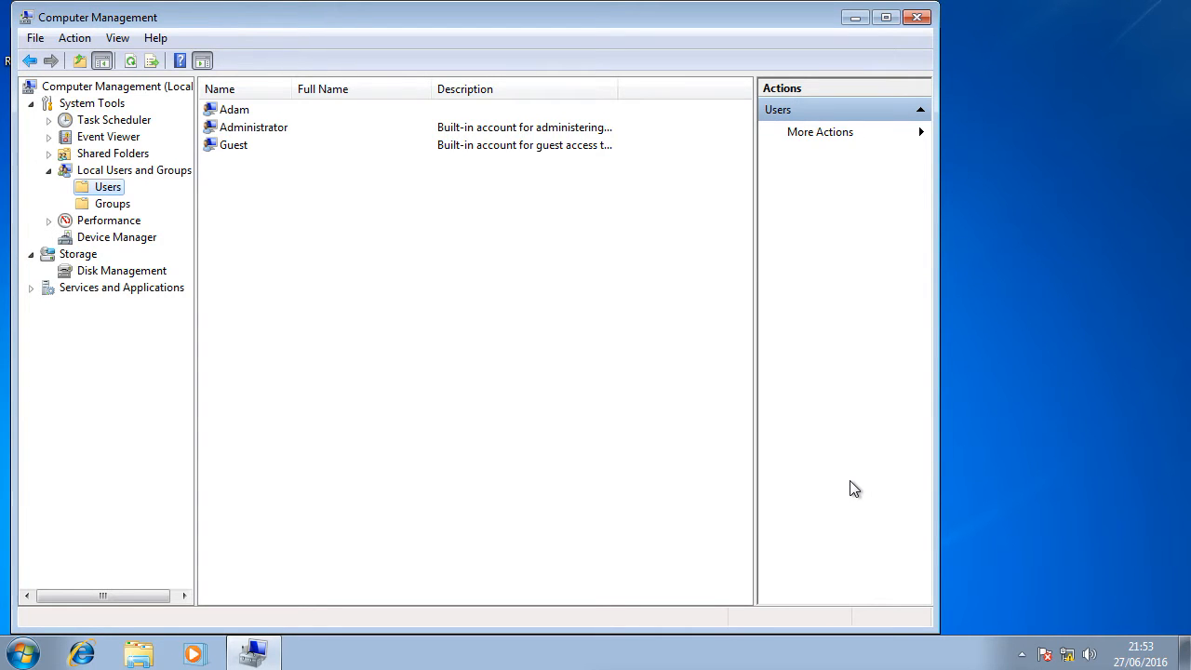
# Close Computer Management on the client and open Group Policy Management from Server Manager on DC1
pyautogui.click(916, 16)
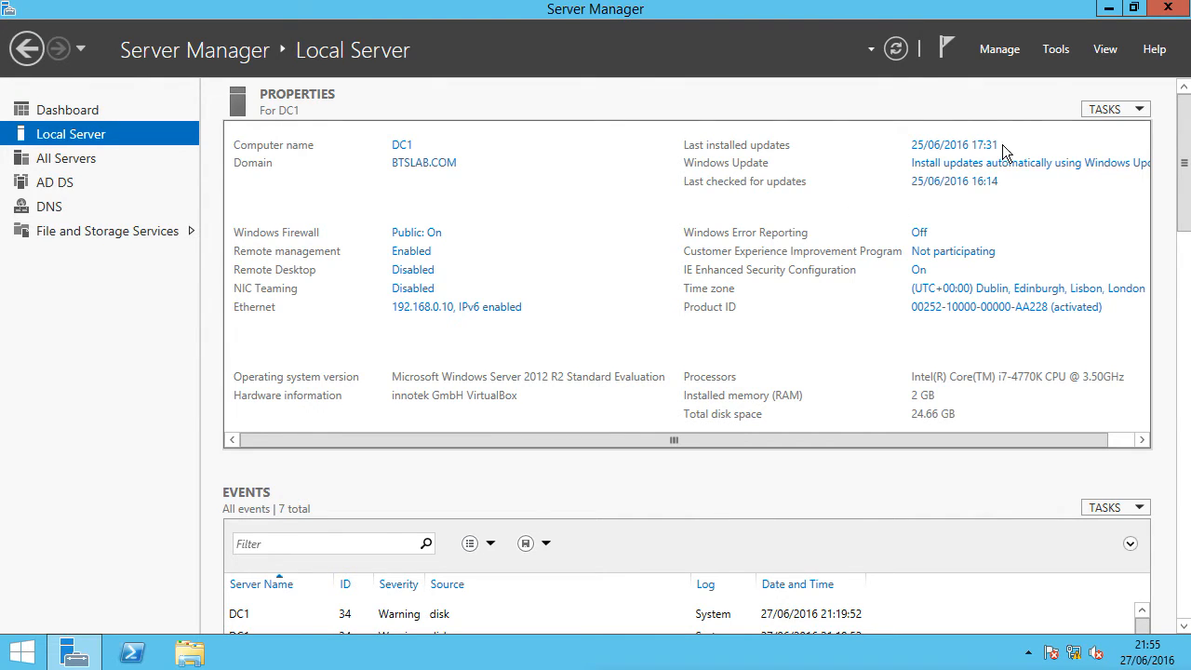
pyautogui.click(1056, 49)
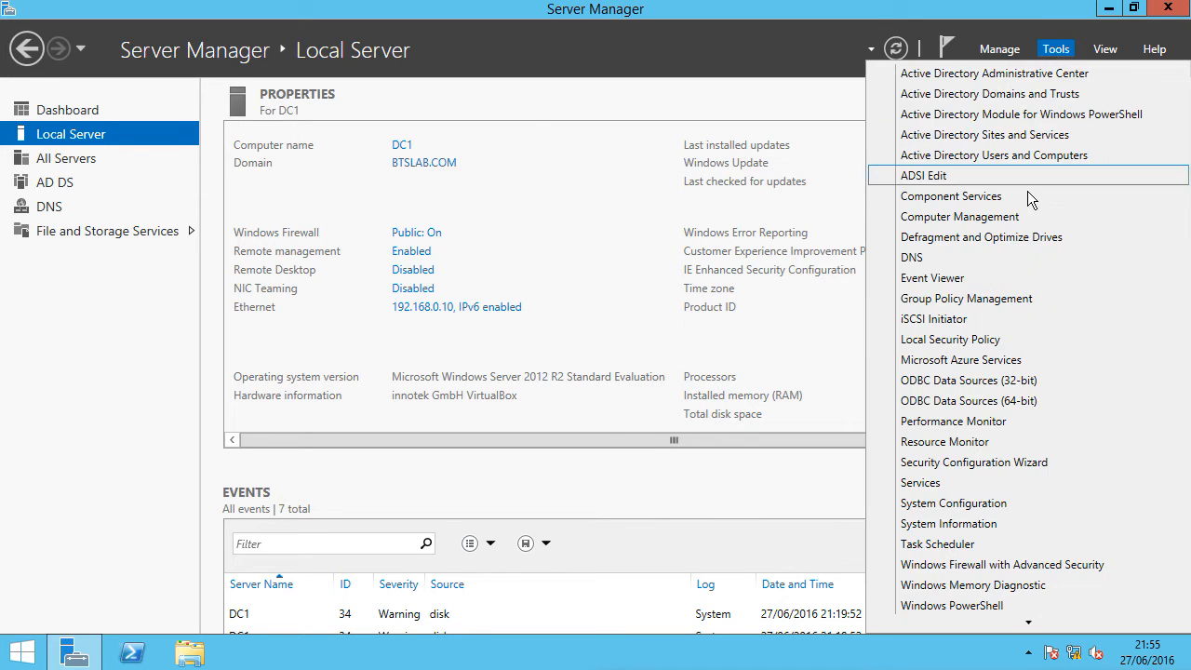
pyautogui.click(1016, 298)
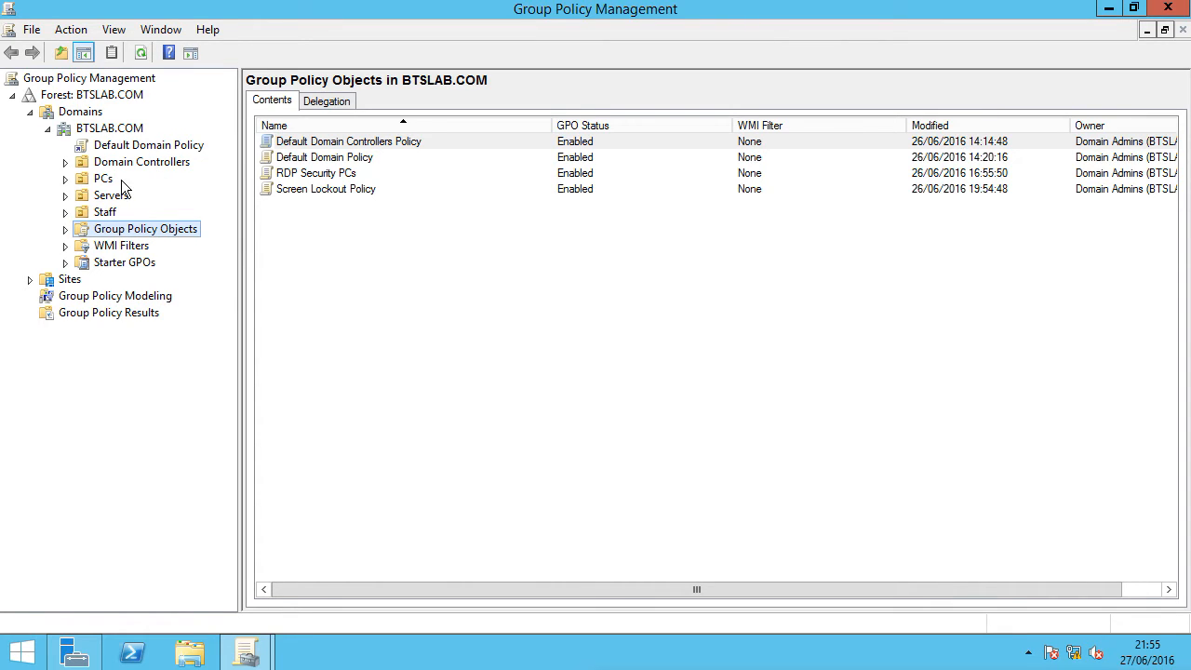
# Create a new GPO named "Disable Local Accounts" in the Group Policy Objects container of BTSLAB.COM, without a starter GPO
pyautogui.click(65, 229)
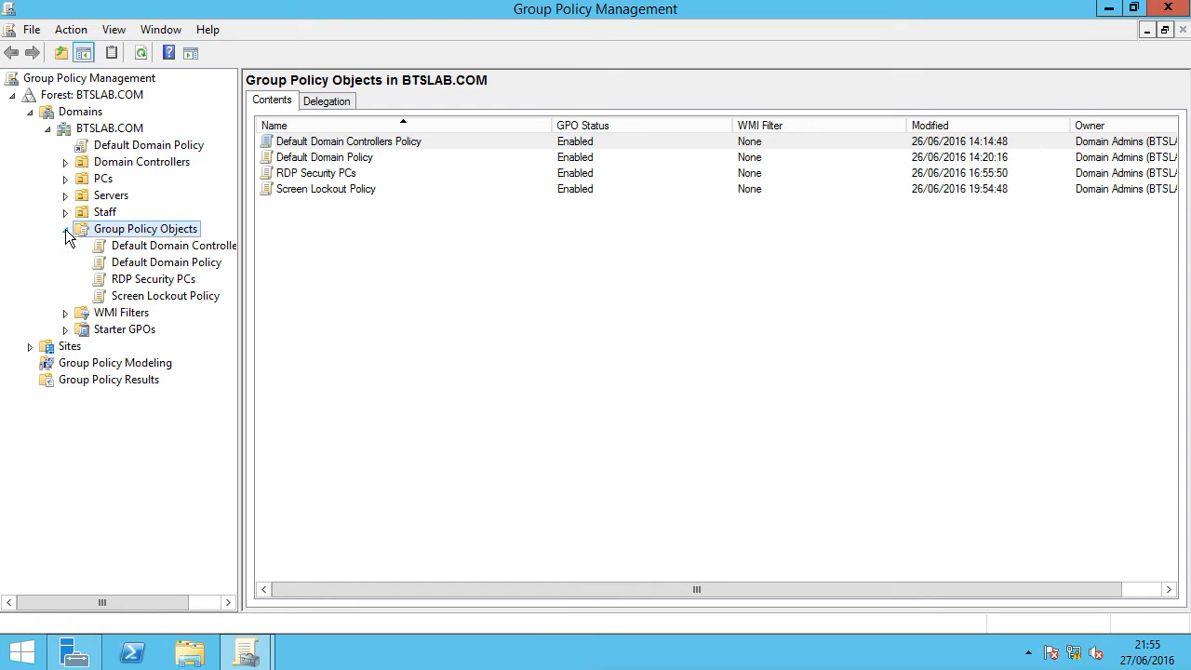
pyautogui.rightClick(149, 235)
pyautogui.click(191, 240)
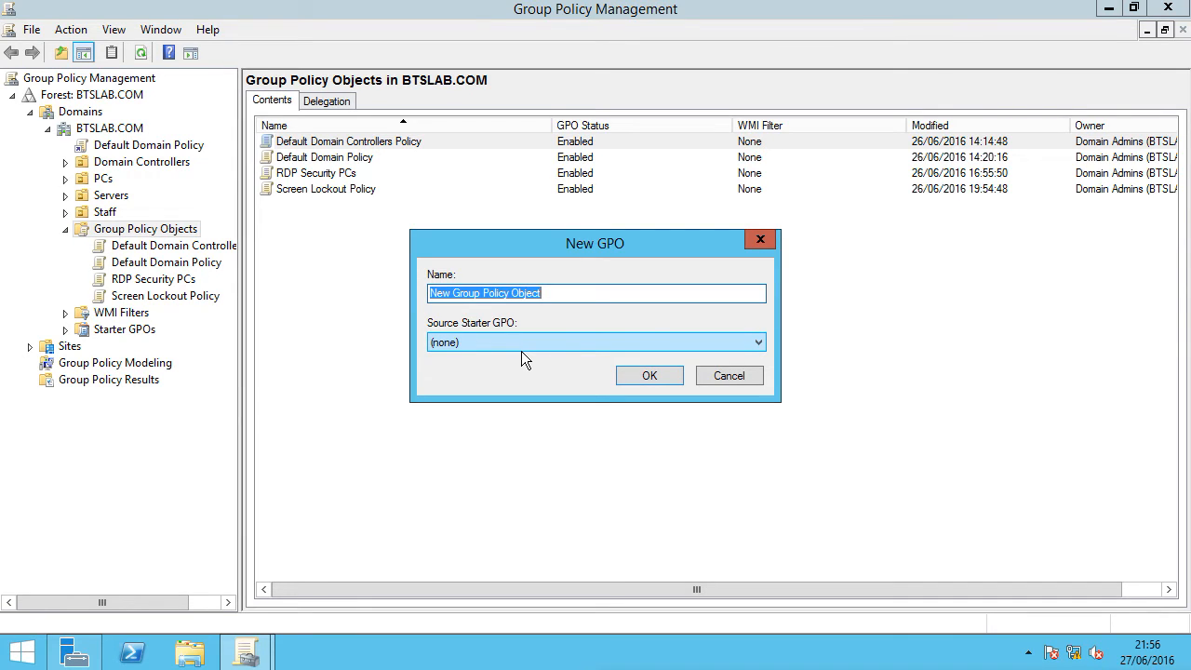
pyautogui.write('Disable Local Accounts')
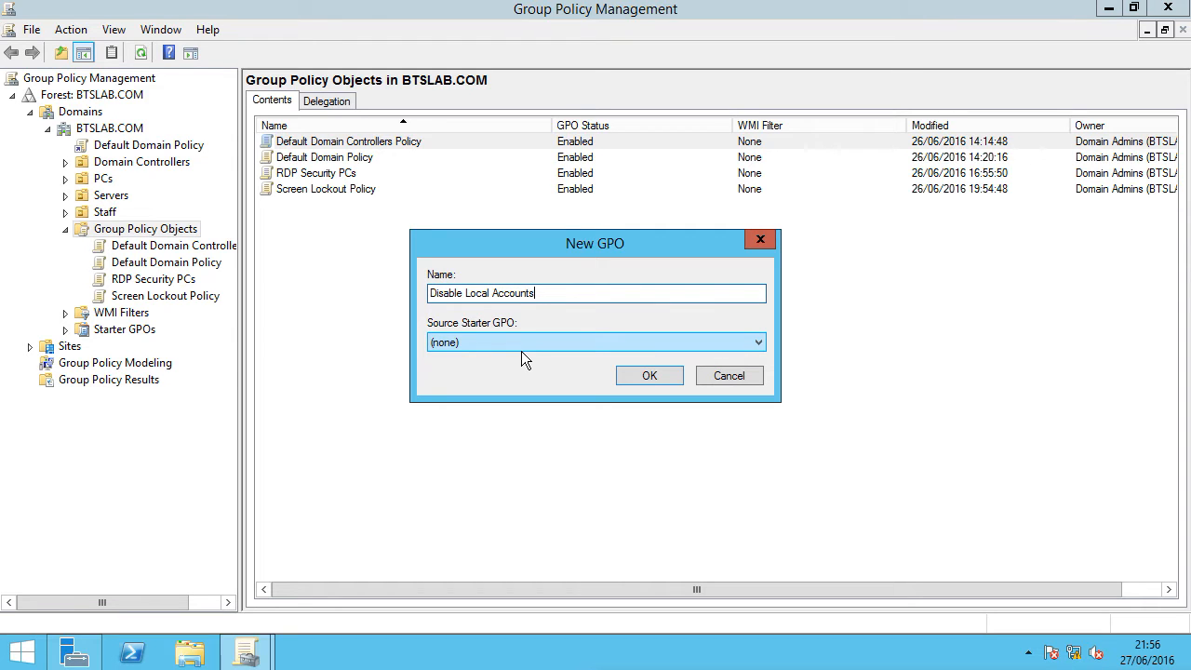
pyautogui.click(659, 380)
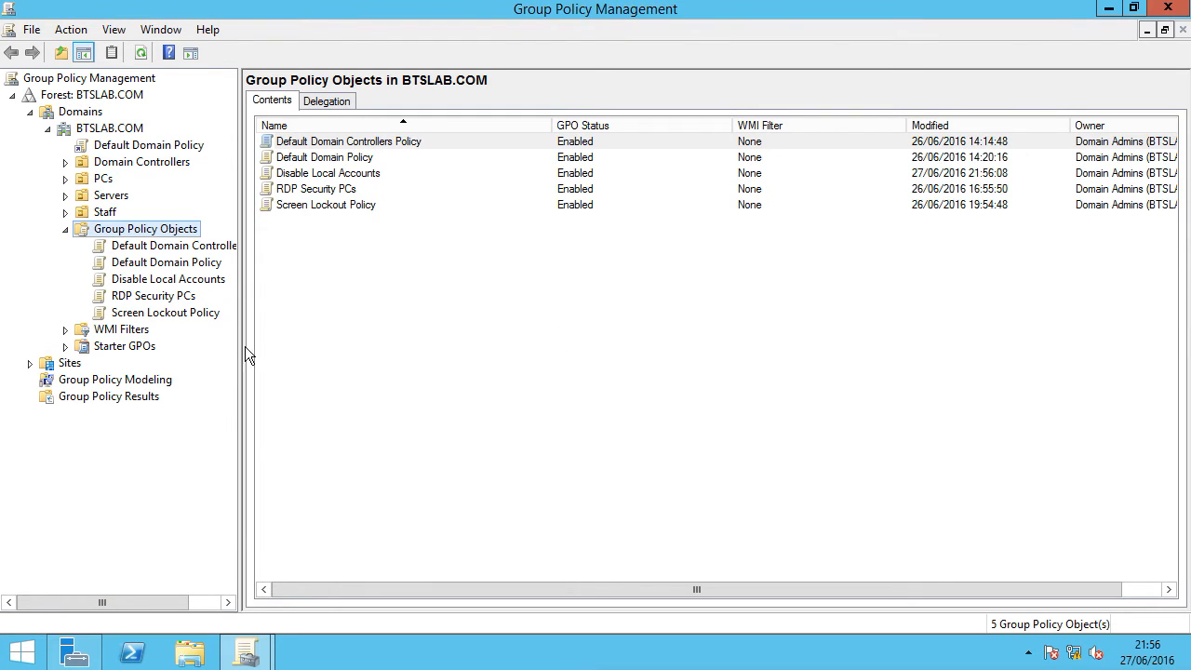
# Open the Disable Local Accounts GPO for editing in the Group Policy Management Editor
pyautogui.click(185, 284)
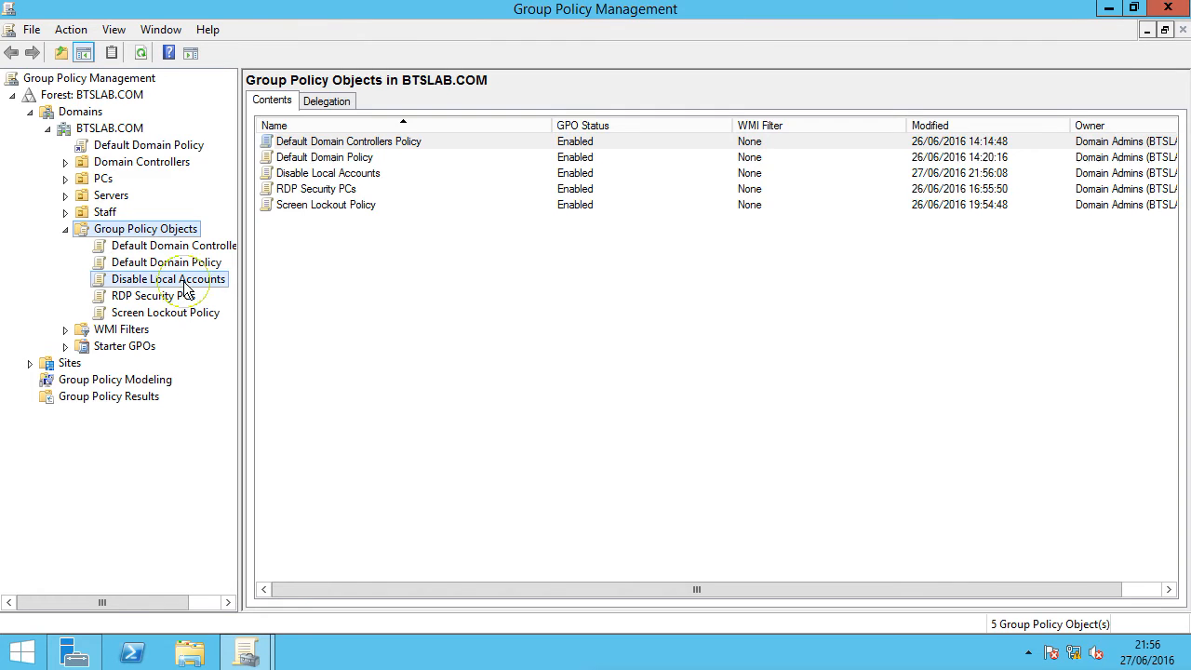
pyautogui.rightClick(188, 287)
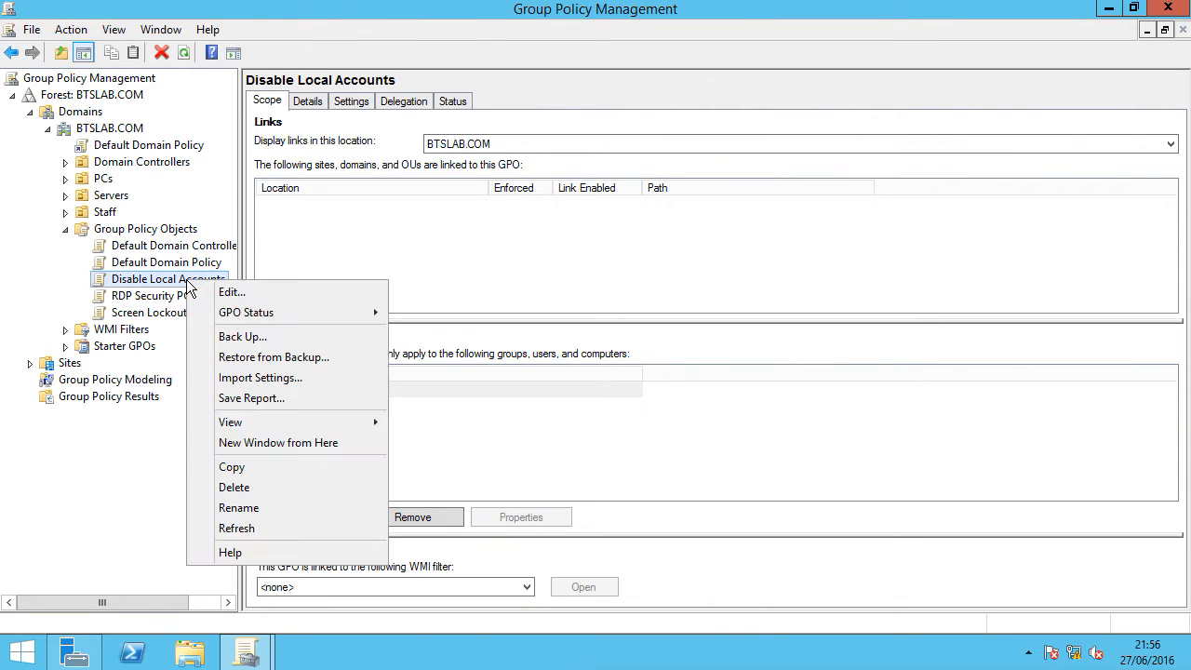
pyautogui.click(248, 289)
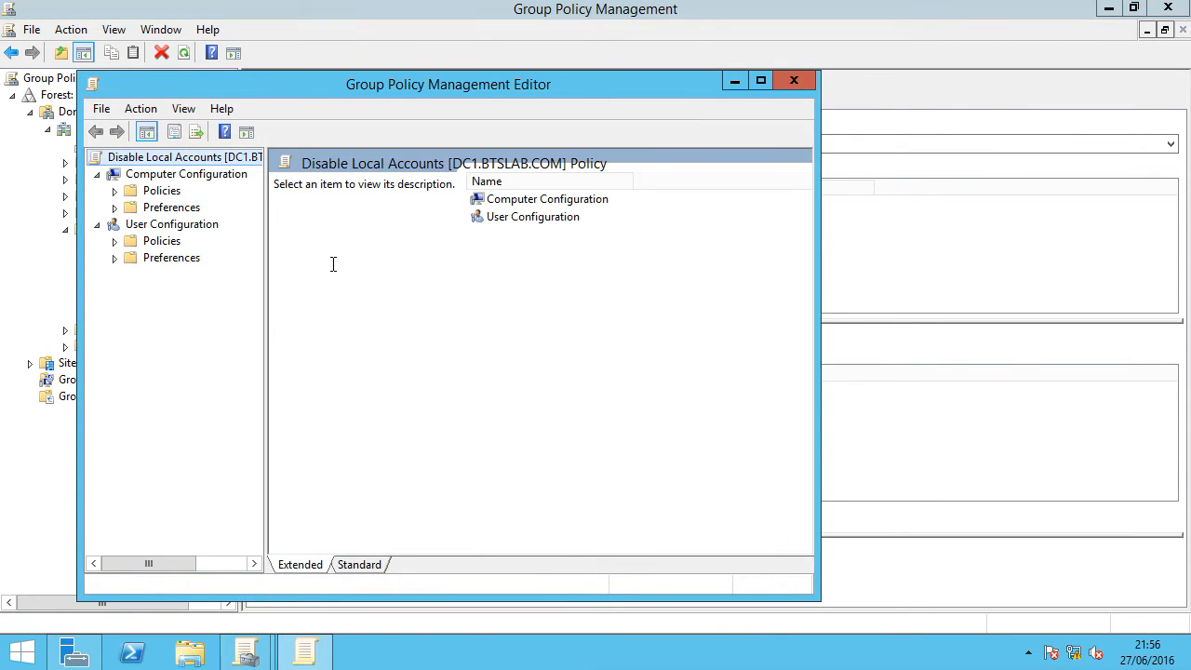
# Maximize the editor and display Security Options under Computer Configuration > Policies > Windows Settings > Security Settings > Local Policies
pyautogui.click(203, 177)
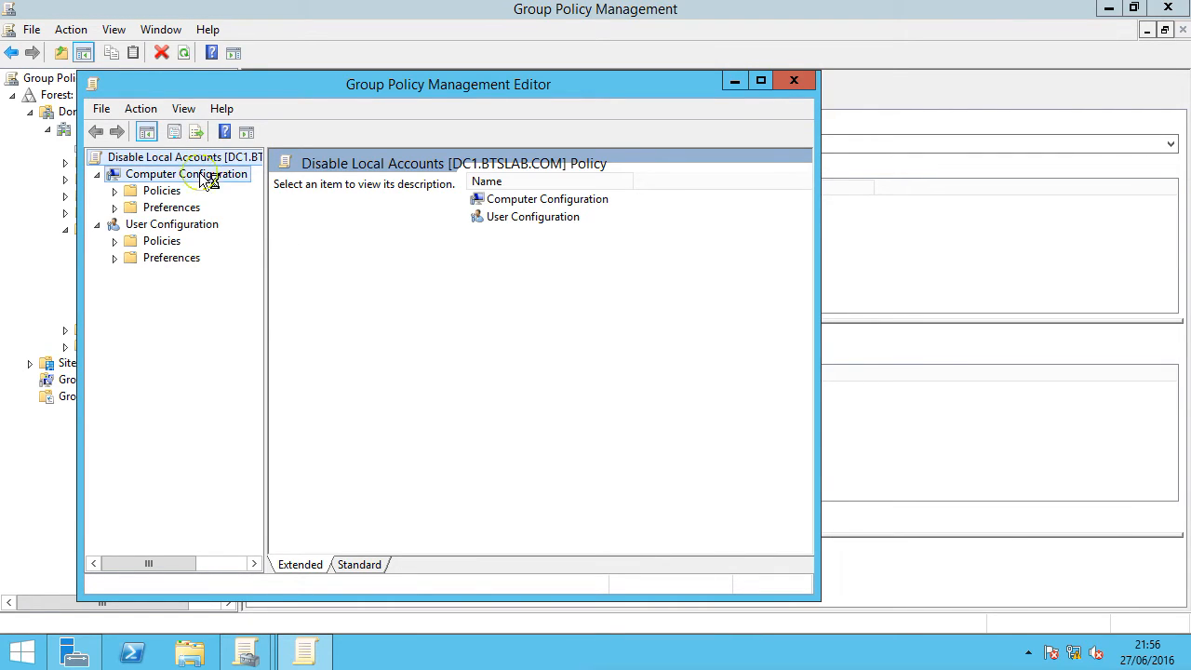
pyautogui.click(116, 191)
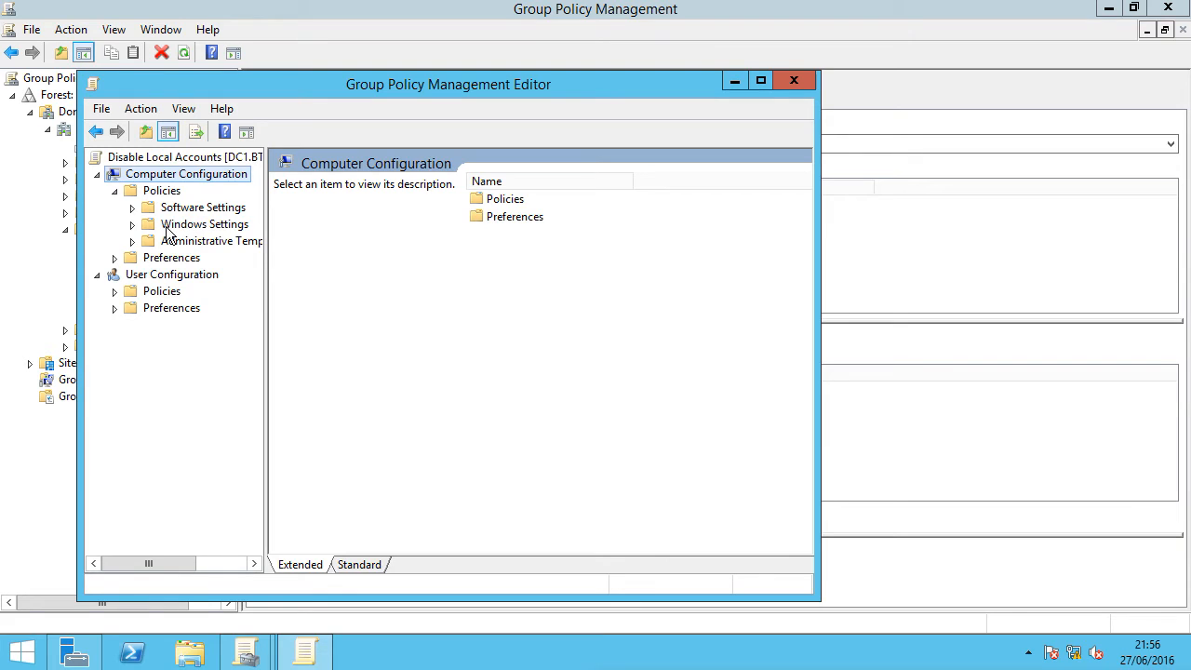
pyautogui.click(150, 225)
pyautogui.click(139, 226)
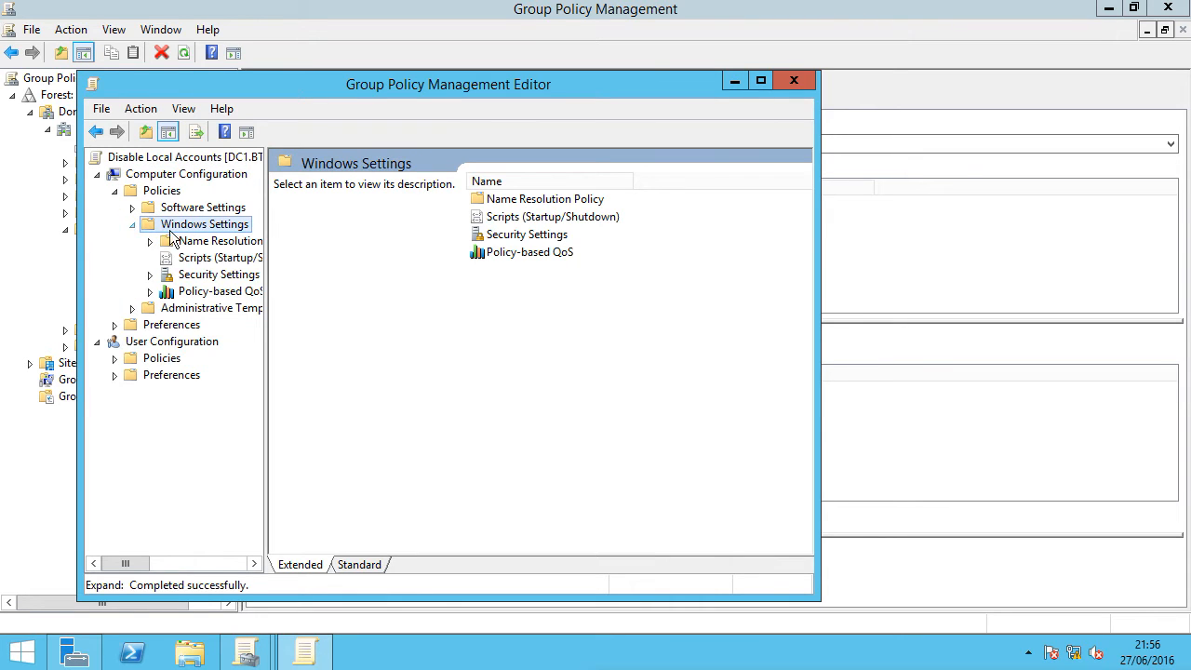
pyautogui.click(167, 278)
pyautogui.click(151, 275)
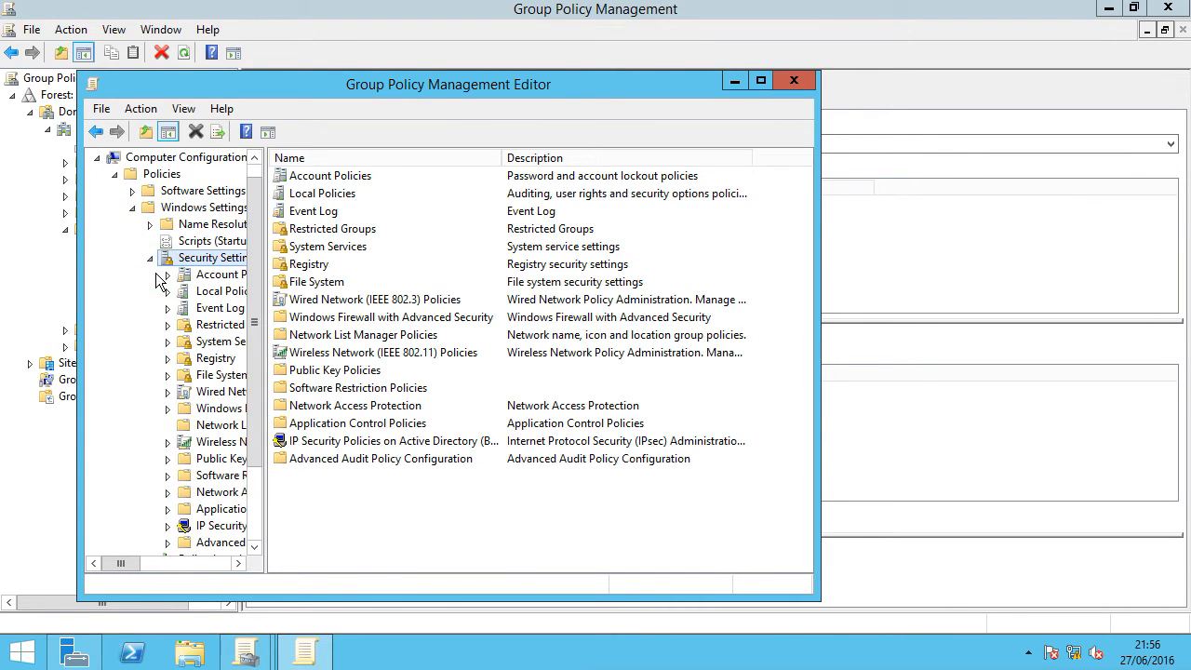
pyautogui.click(224, 291)
pyautogui.click(168, 292)
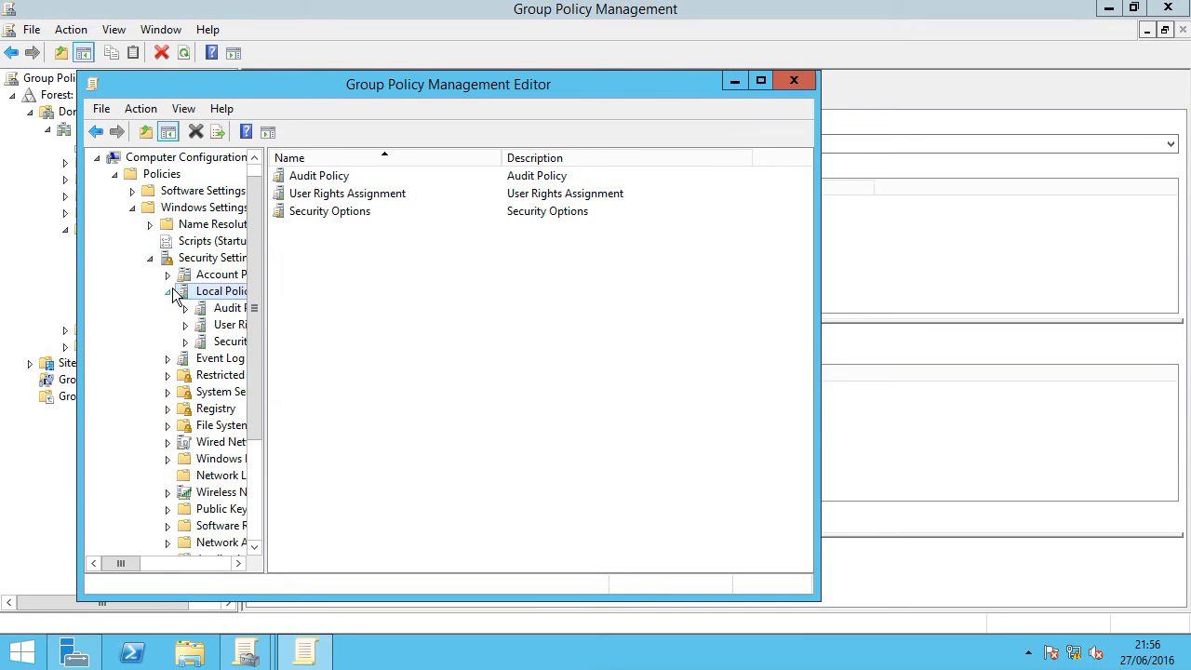
pyautogui.moveTo(264, 347); pyautogui.dragTo(322, 351)
pyautogui.click(761, 81)
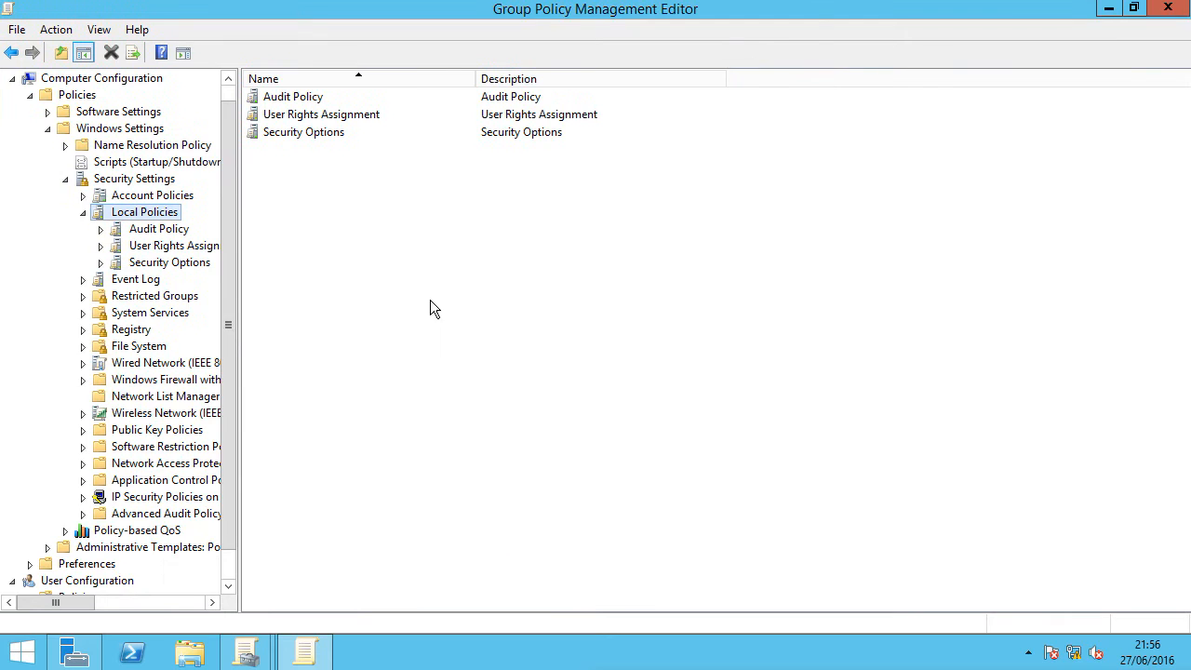
pyautogui.click(172, 264)
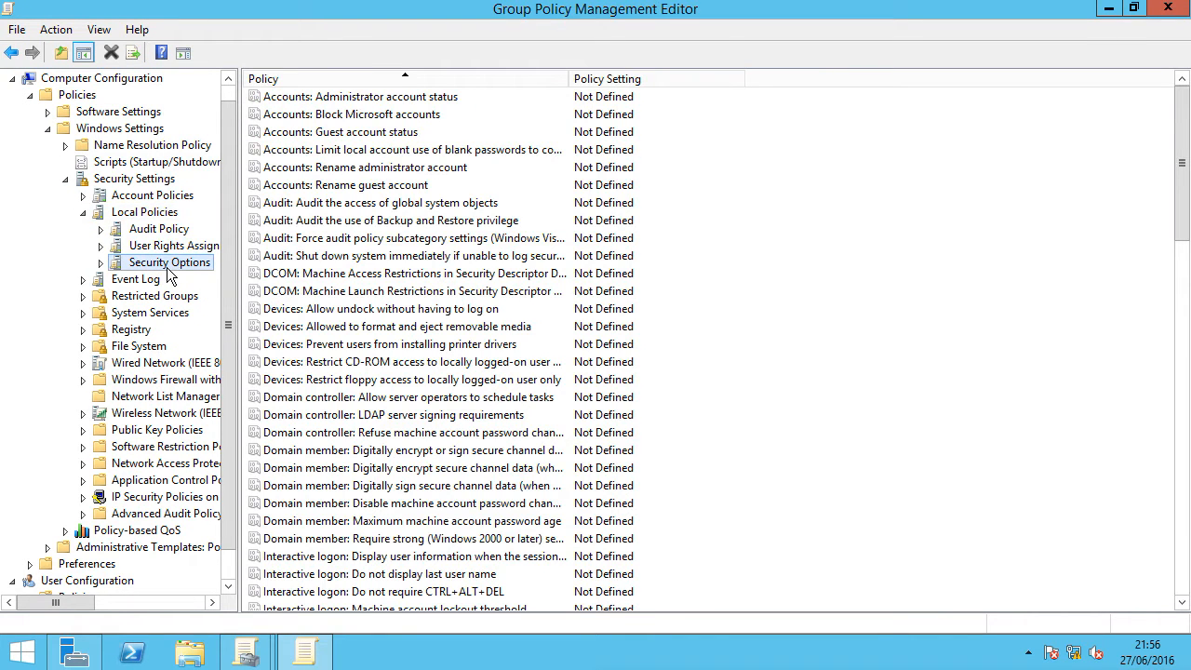
# Define the "Accounts: Administrator account status" policy as Disabled and apply it
pyautogui.doubleClick(410, 99)
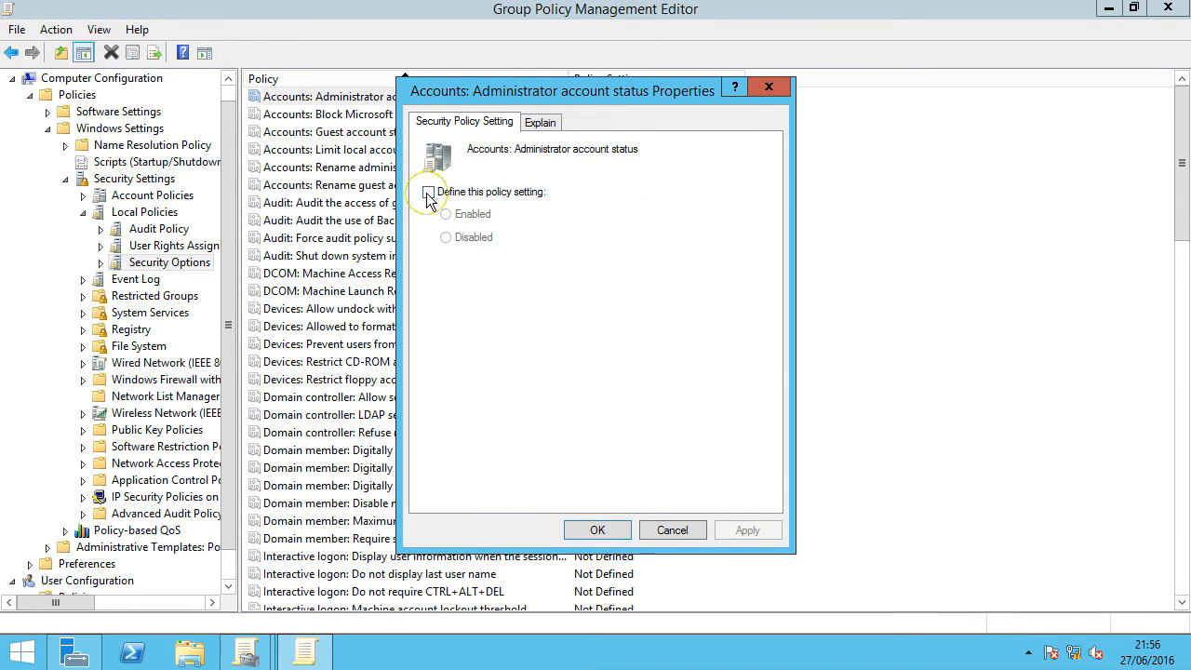
pyautogui.click(428, 192)
pyautogui.click(446, 237)
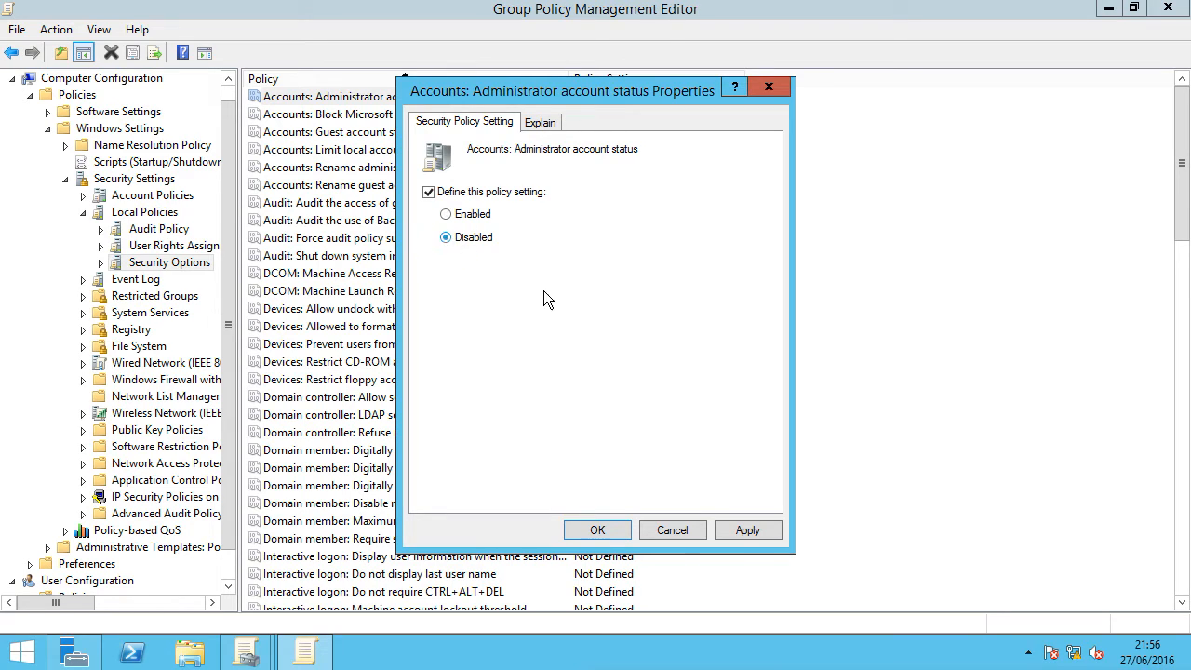
pyautogui.click(748, 531)
pyautogui.click(623, 530)
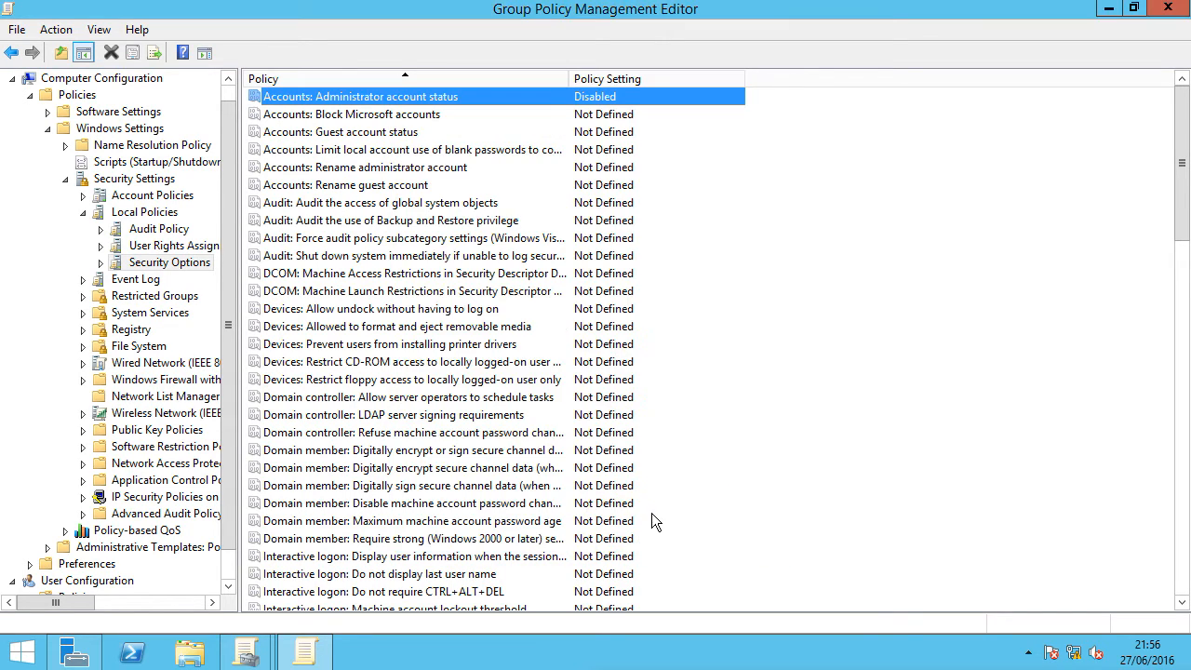
# Define the "Accounts: Guest account status" policy as Disabled
pyautogui.doubleClick(352, 139)
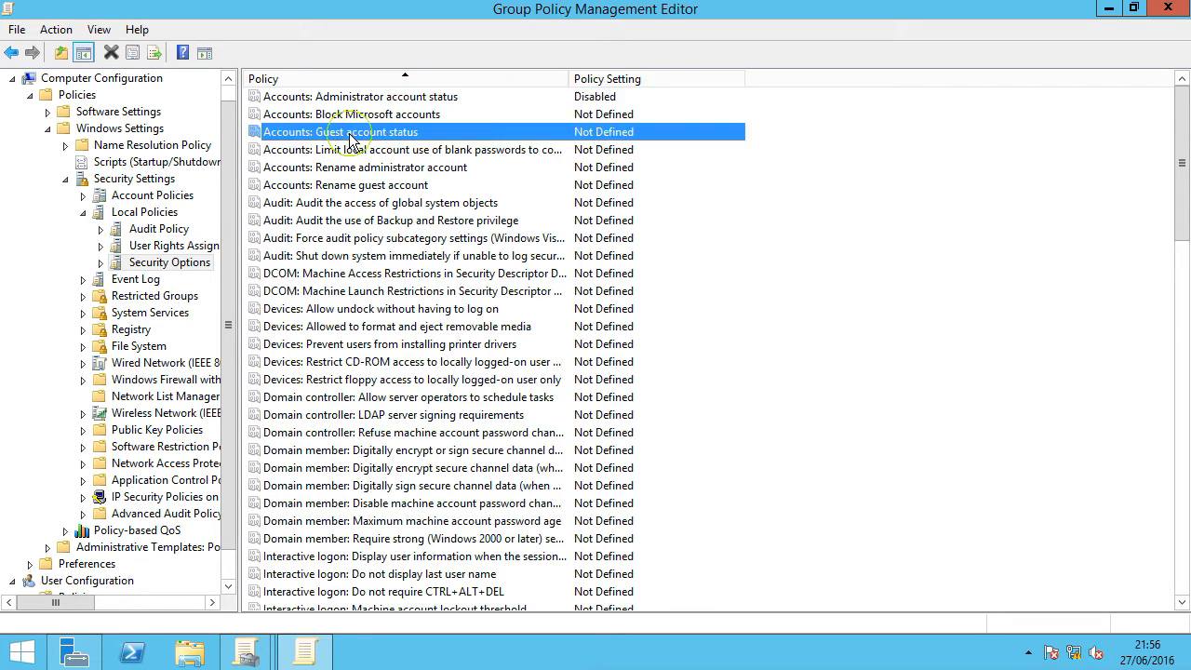
pyautogui.click(429, 191)
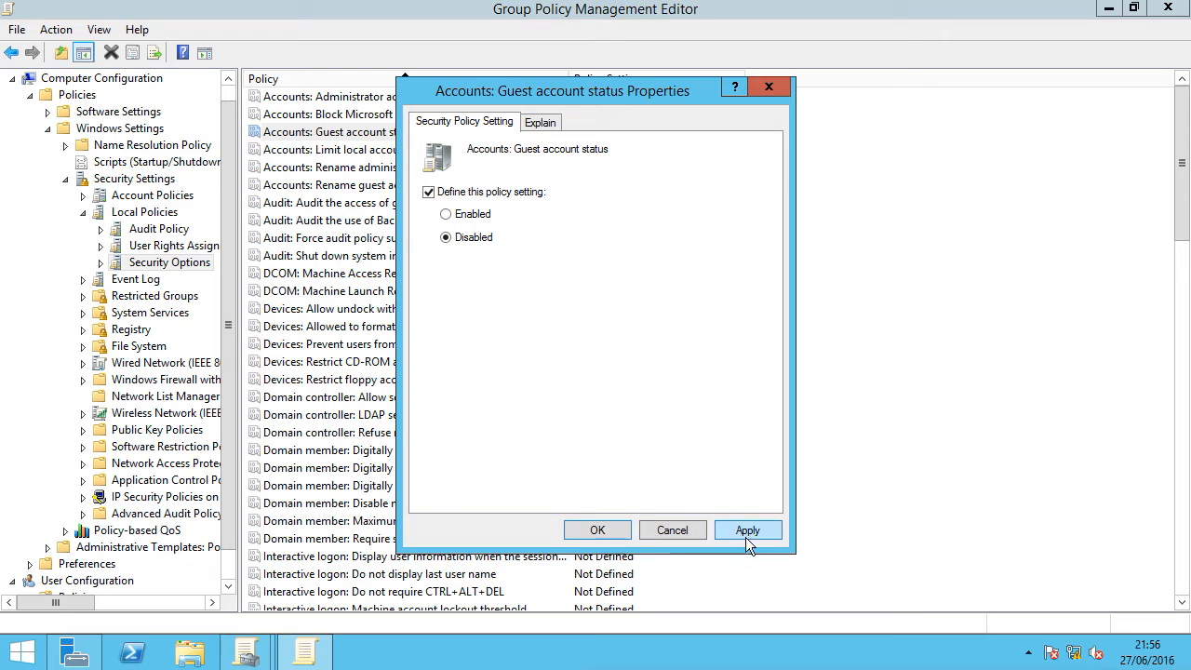
pyautogui.click(598, 531)
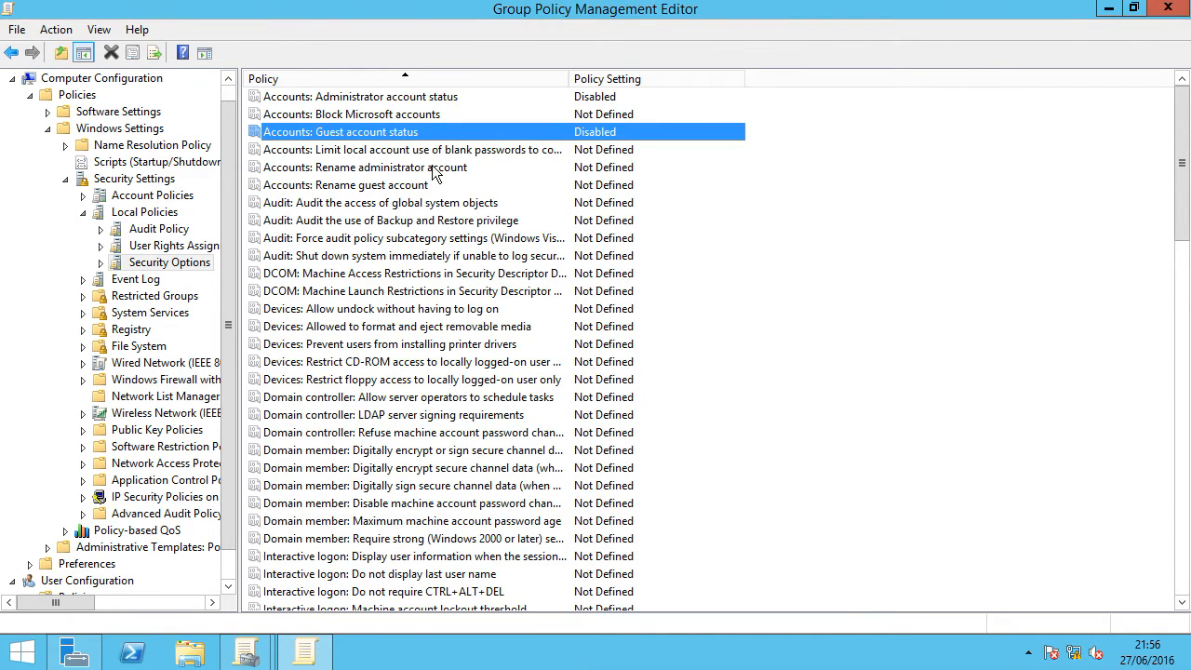
# Define "Accounts: Block Microsoft accounts" as "Users can't add Microsoft accounts" and close the policy editor
pyautogui.doubleClick(359, 116)
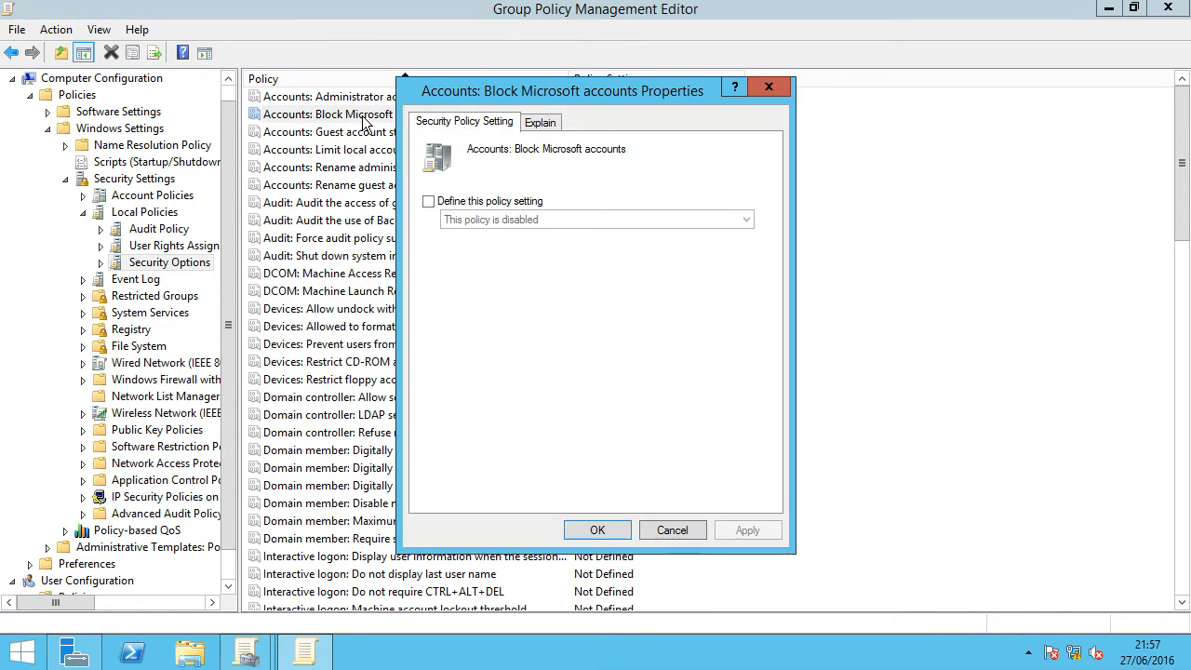
pyautogui.click(428, 201)
pyautogui.click(748, 219)
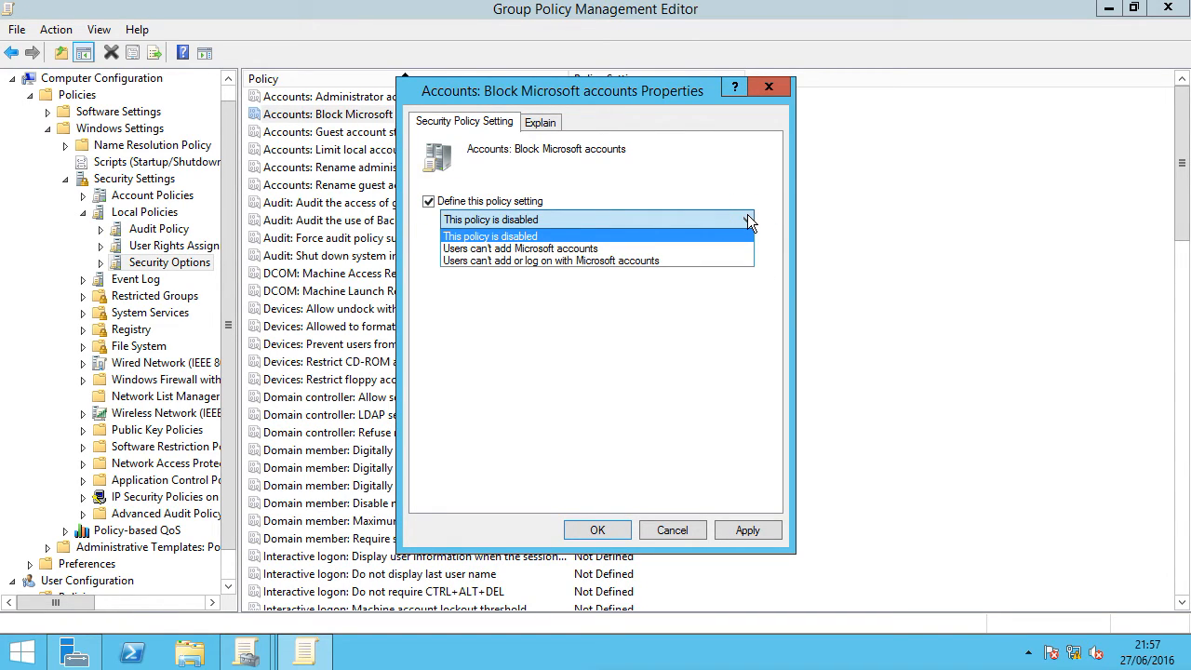
pyautogui.click(702, 249)
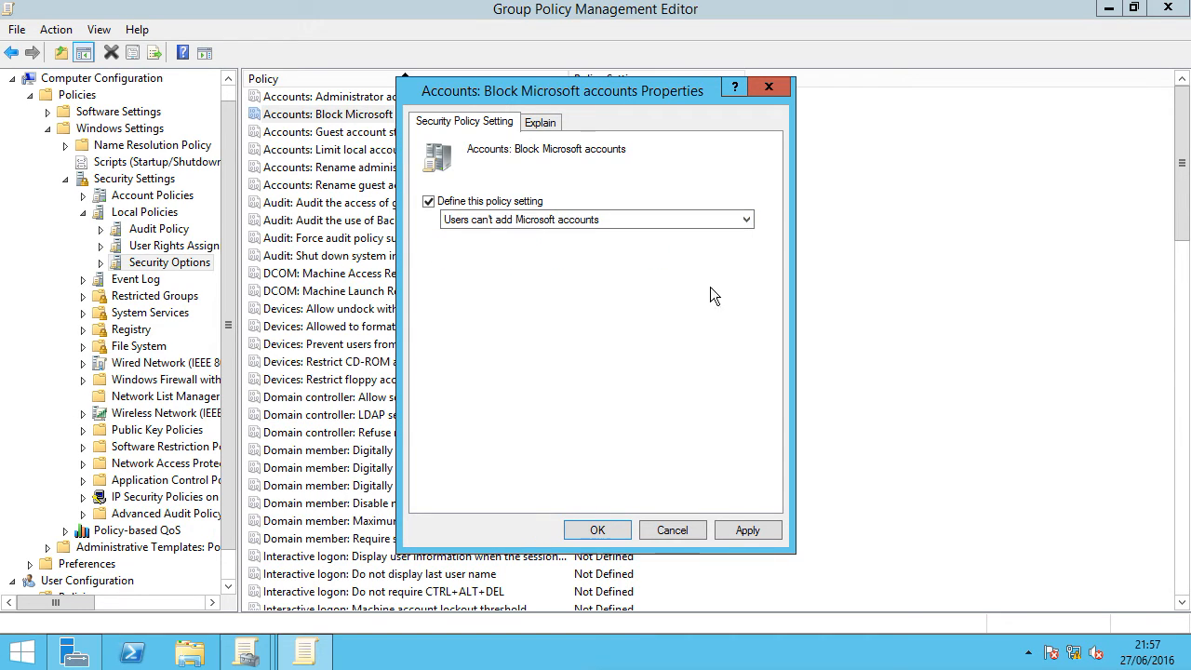
pyautogui.click(750, 531)
pyautogui.click(595, 532)
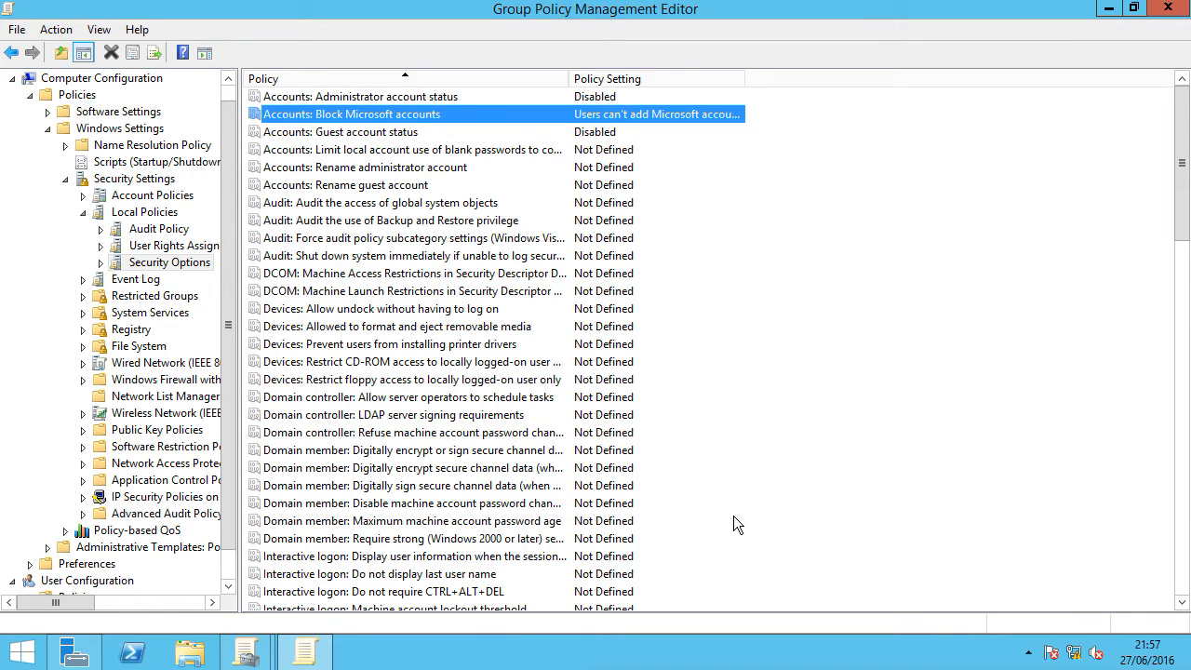
pyautogui.click(1170, 9)
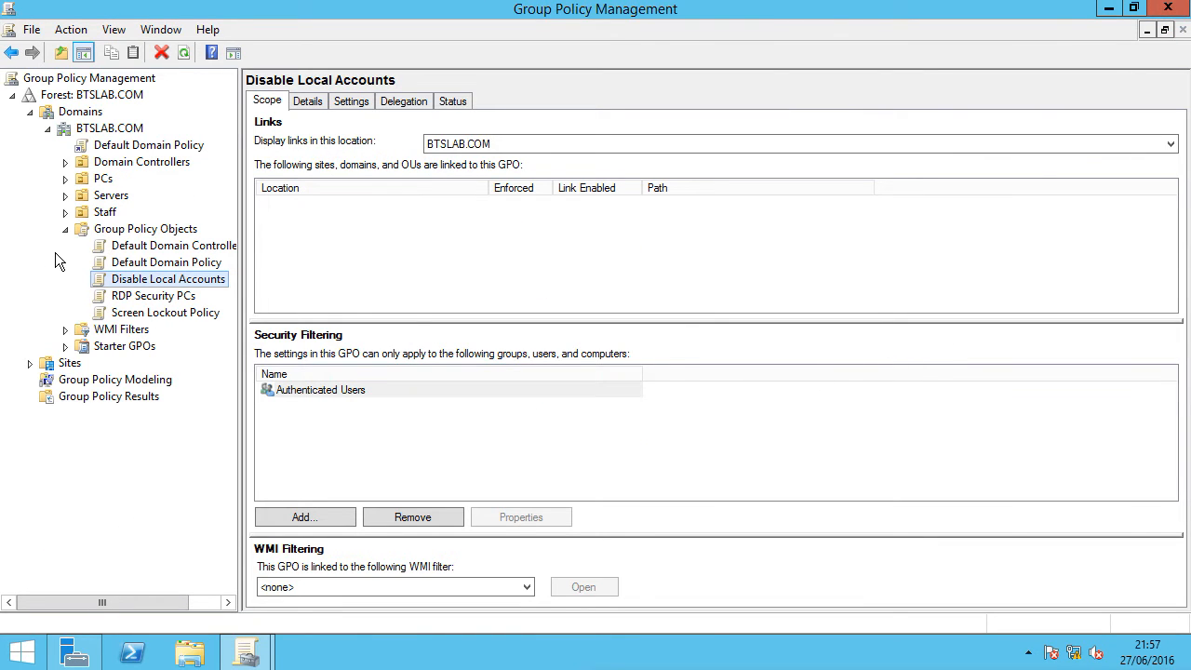
# Link the existing Disable Local Accounts GPO to the PCs organizational unit
pyautogui.click(65, 179)
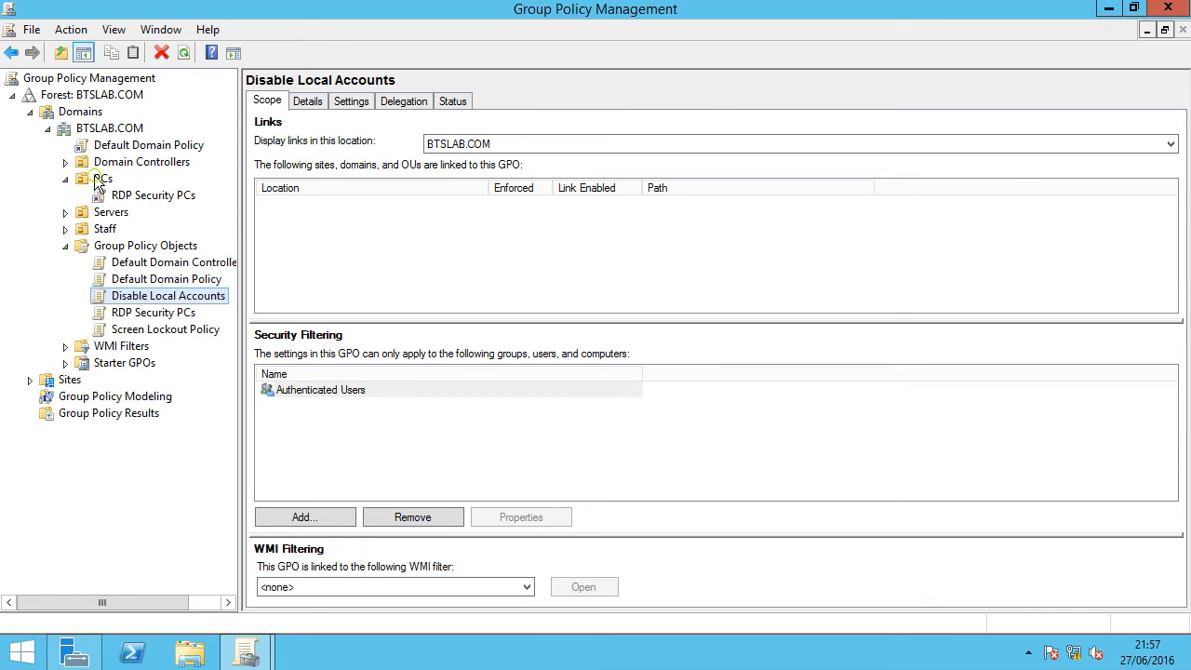
pyautogui.click(99, 181)
pyautogui.rightClick(100, 181)
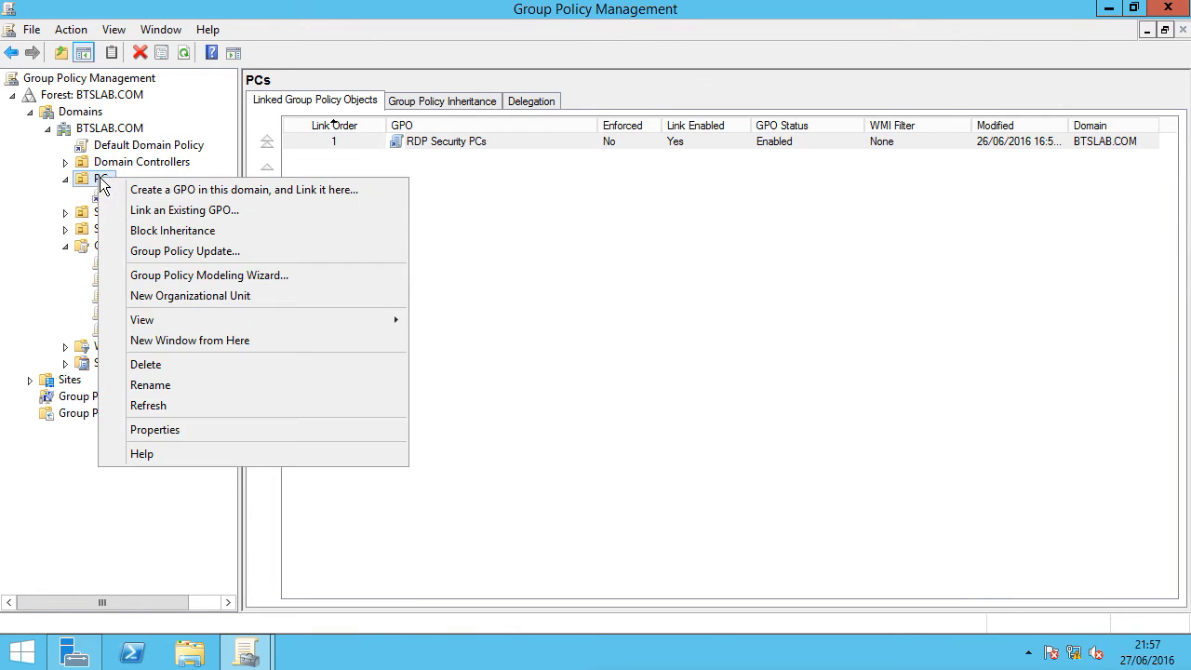
pyautogui.click(182, 217)
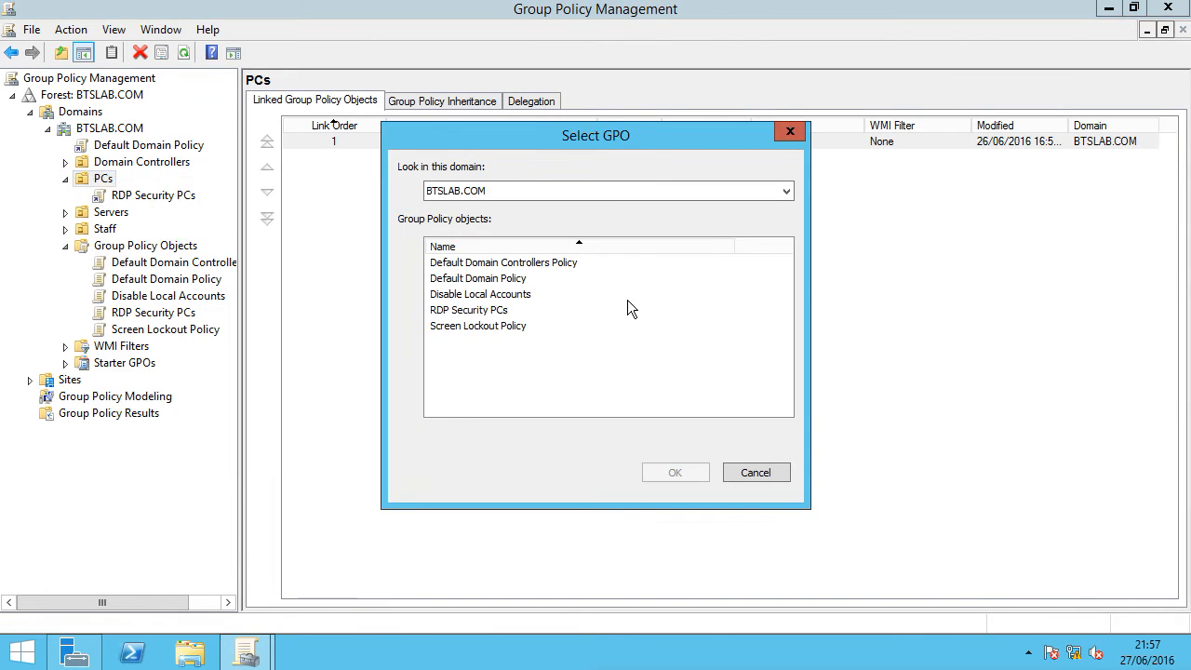
pyautogui.click(502, 294)
pyautogui.click(677, 473)
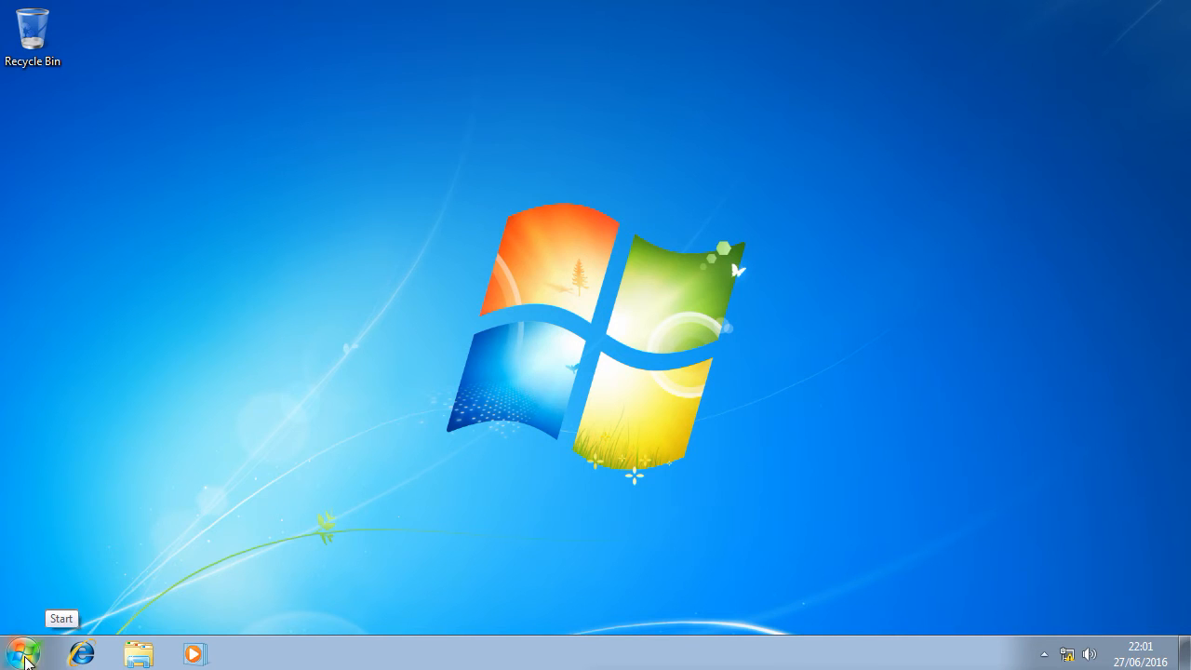
# Open Computer Management on the Windows 7 client and check the status of the accounts under Local Users and Groups
pyautogui.click(23, 653)
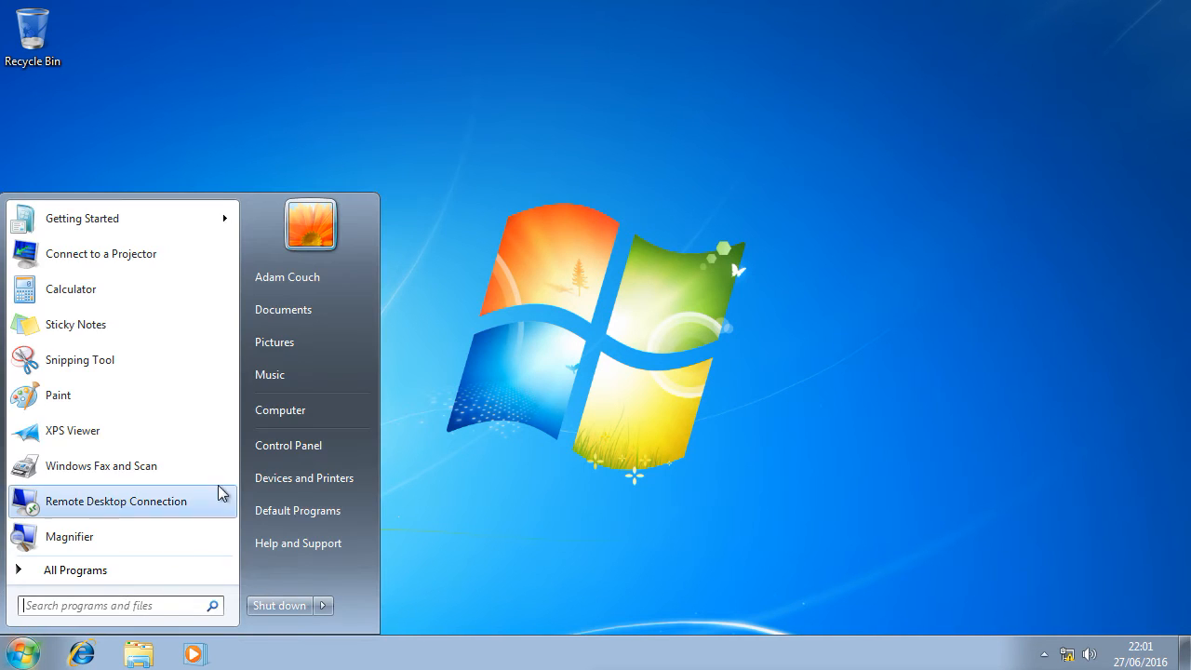
pyautogui.rightClick(305, 416)
pyautogui.click(365, 443)
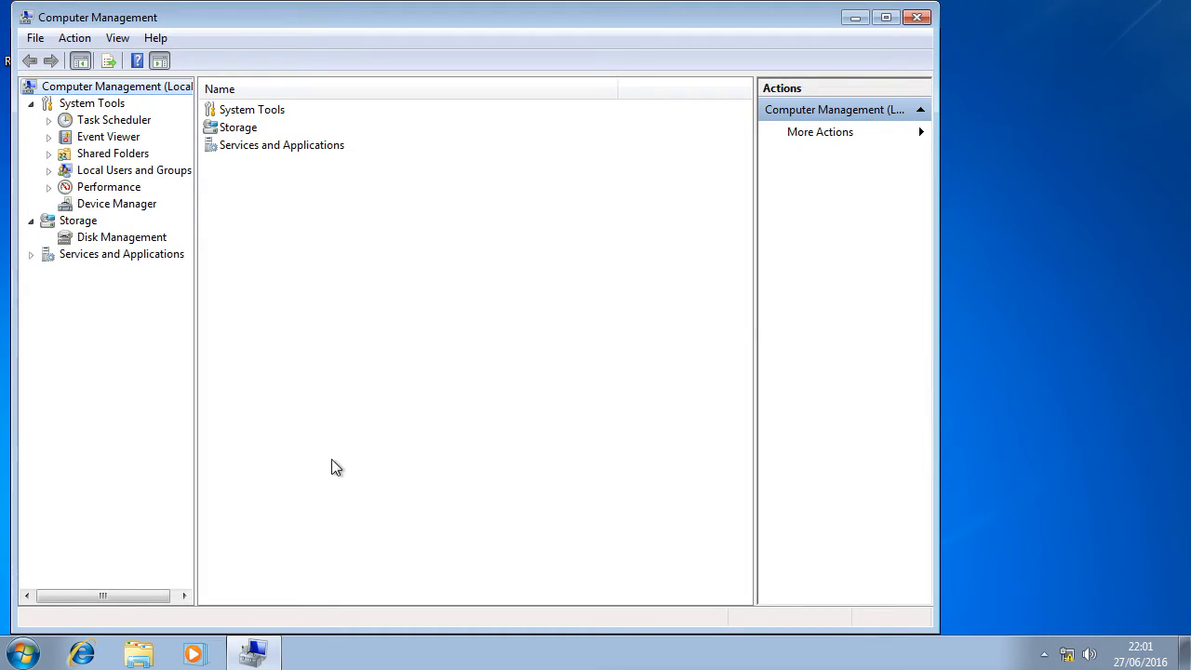
pyautogui.click(104, 170)
pyautogui.click(49, 171)
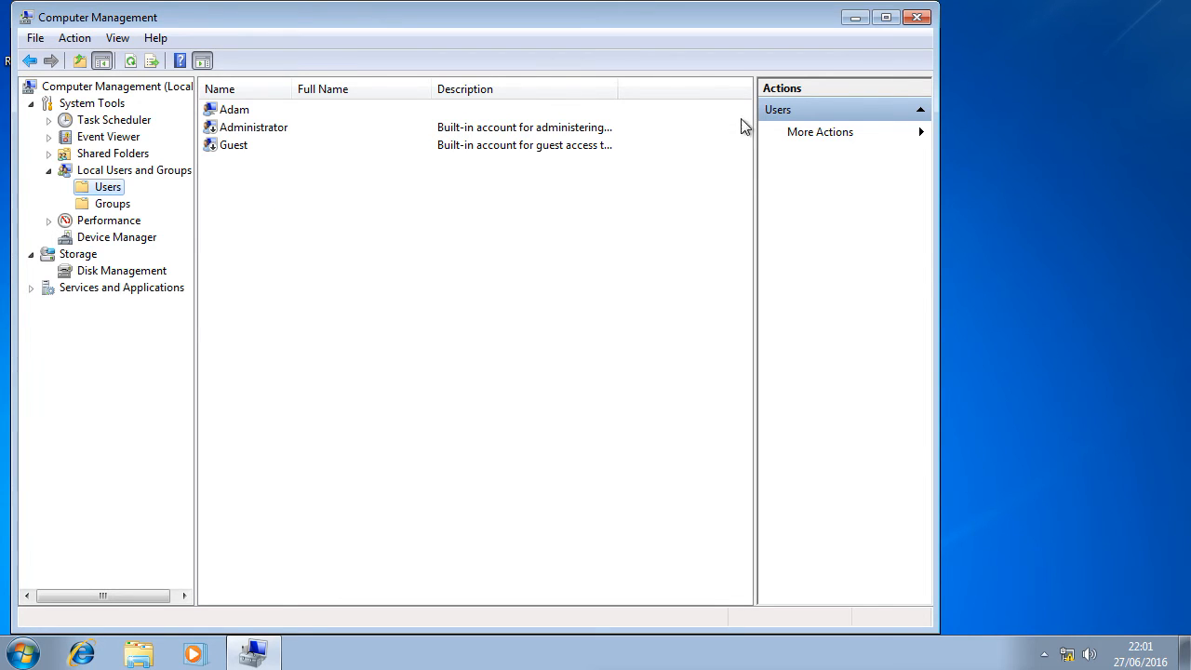
# Close Computer Management and open a Command Prompt (cmd) with administrator rights, allowing the elevation request
pyautogui.click(917, 17)
pyautogui.click(23, 654)
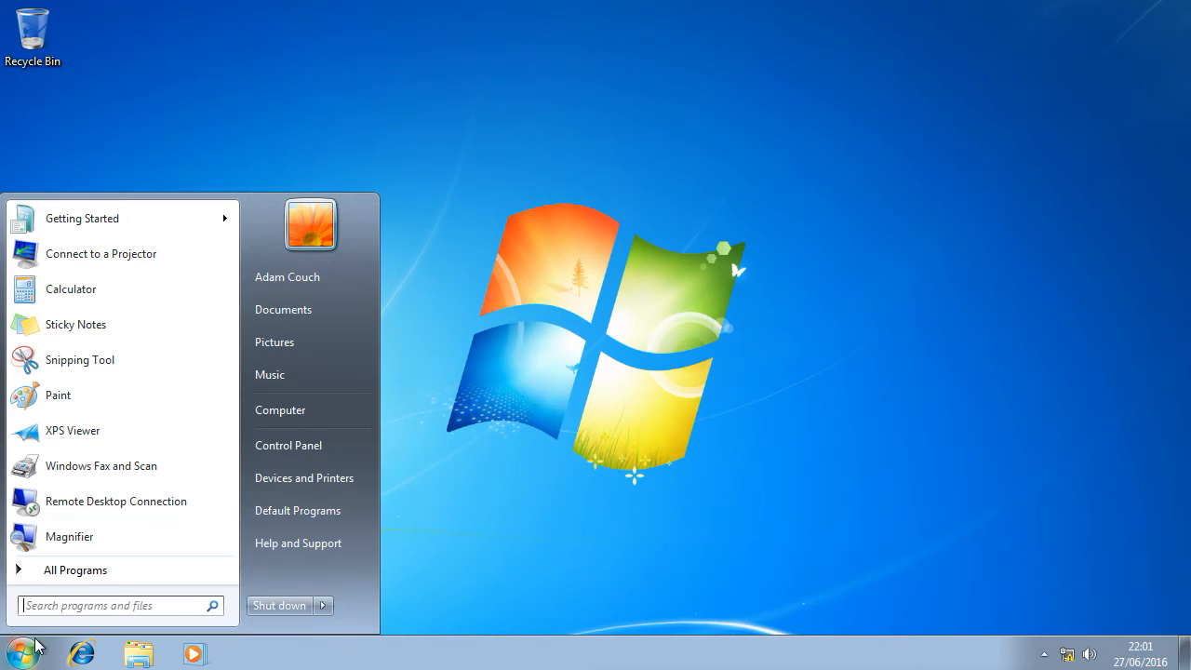
pyautogui.write('cmd')
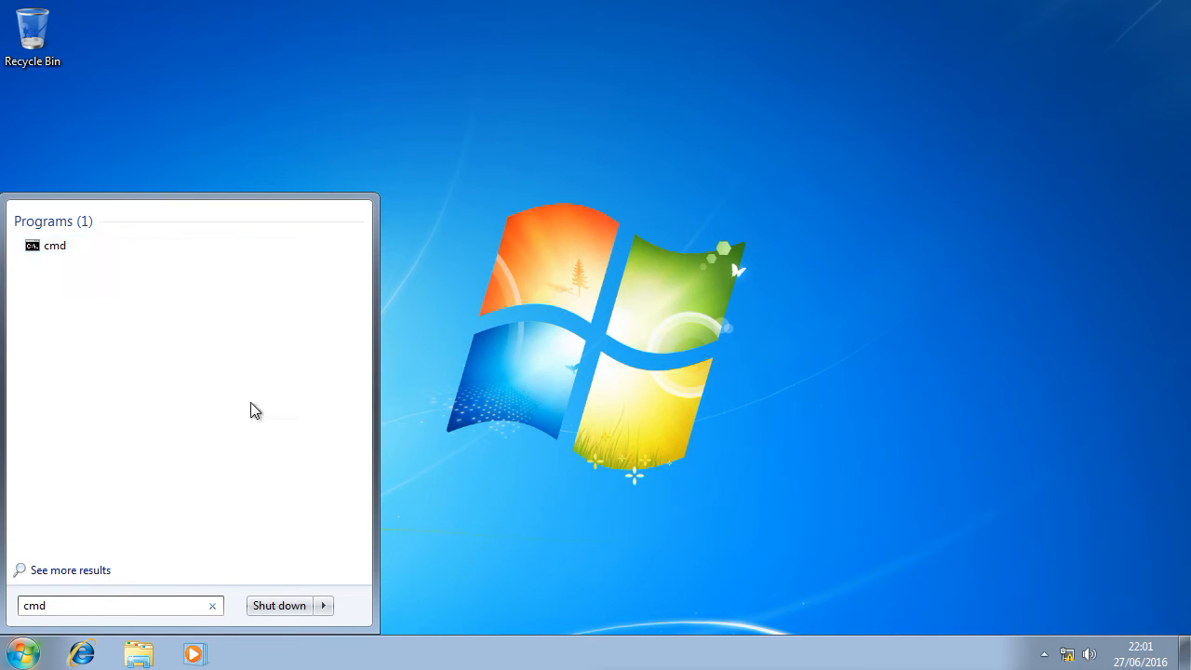
pyautogui.rightClick(50, 247)
pyautogui.click(104, 279)
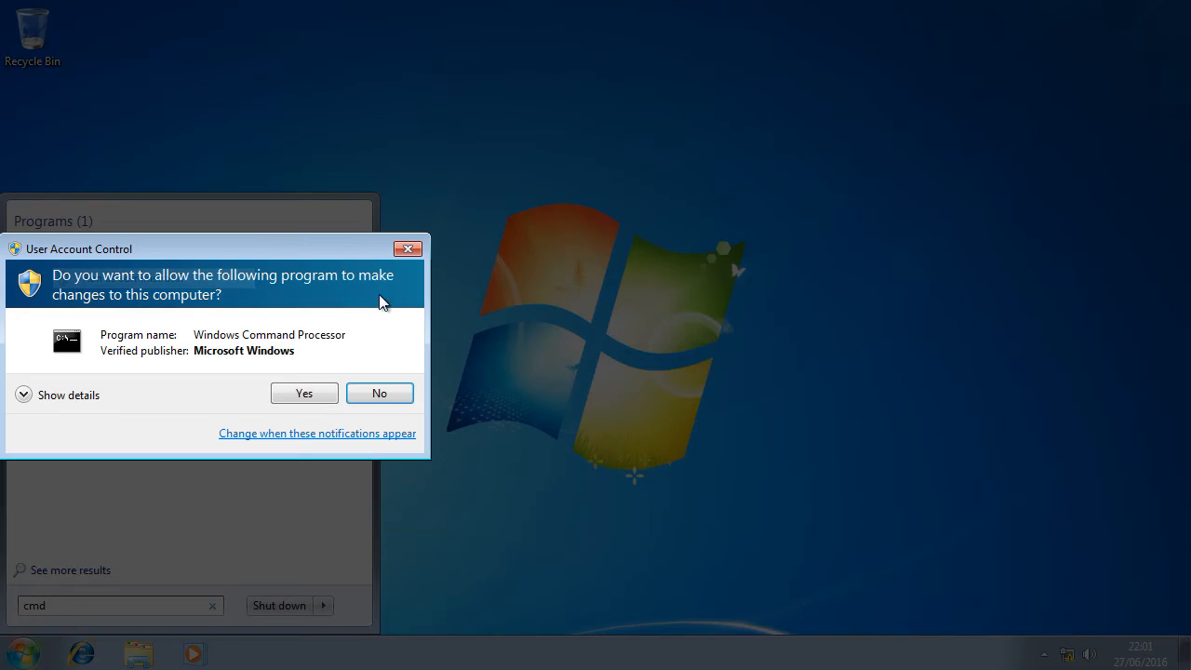
pyautogui.click(309, 389)
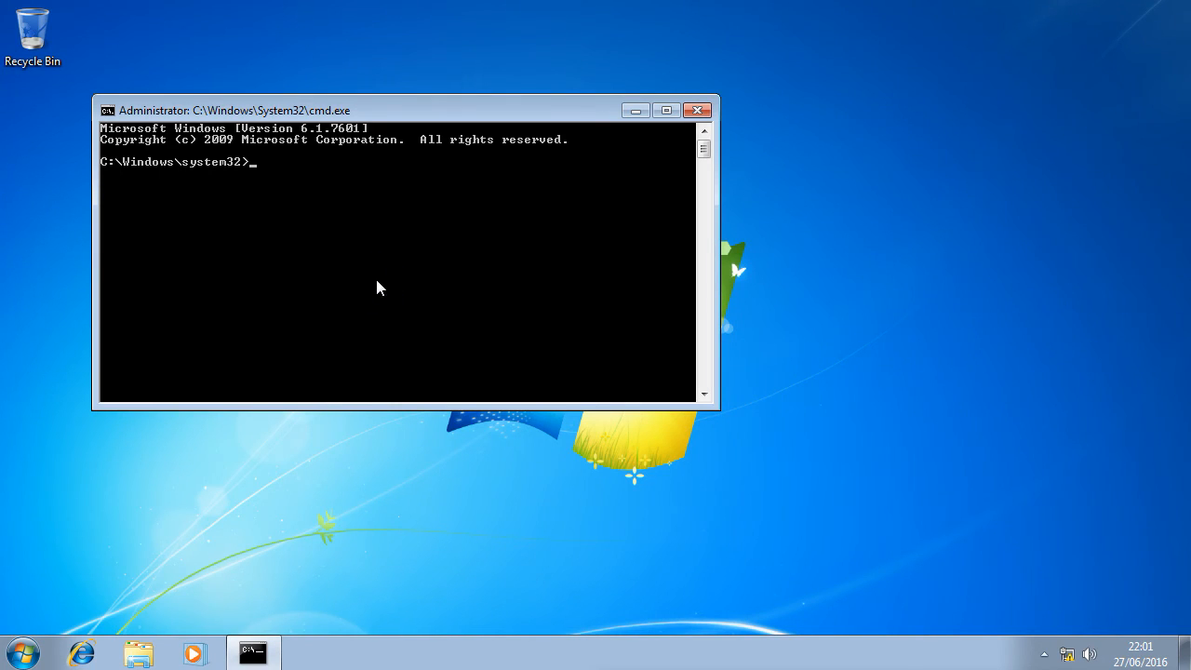
# Run "gpresult /r /scope computer", check the applied Group Policy Objects for Disable Local Accounts, and close the Command Prompt
pyautogui.write('gpresult /r /scope computer')
pyautogui.press('Return')
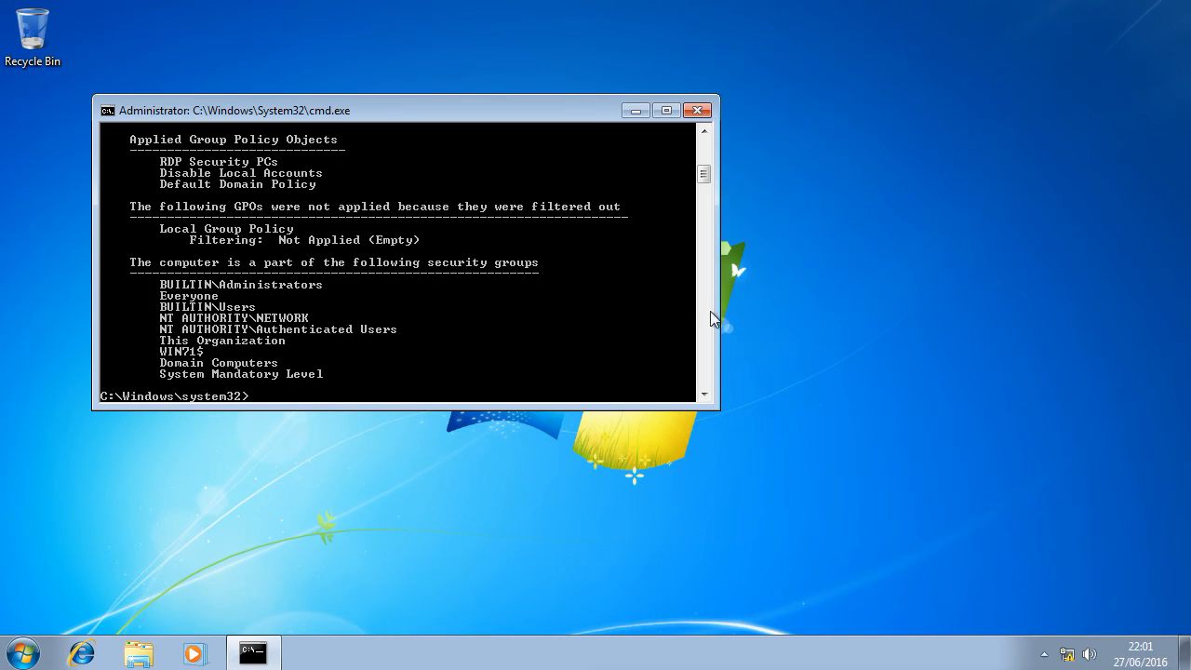
pyautogui.moveTo(704, 410); pyautogui.dragTo(745, 521)
pyautogui.click(707, 196)
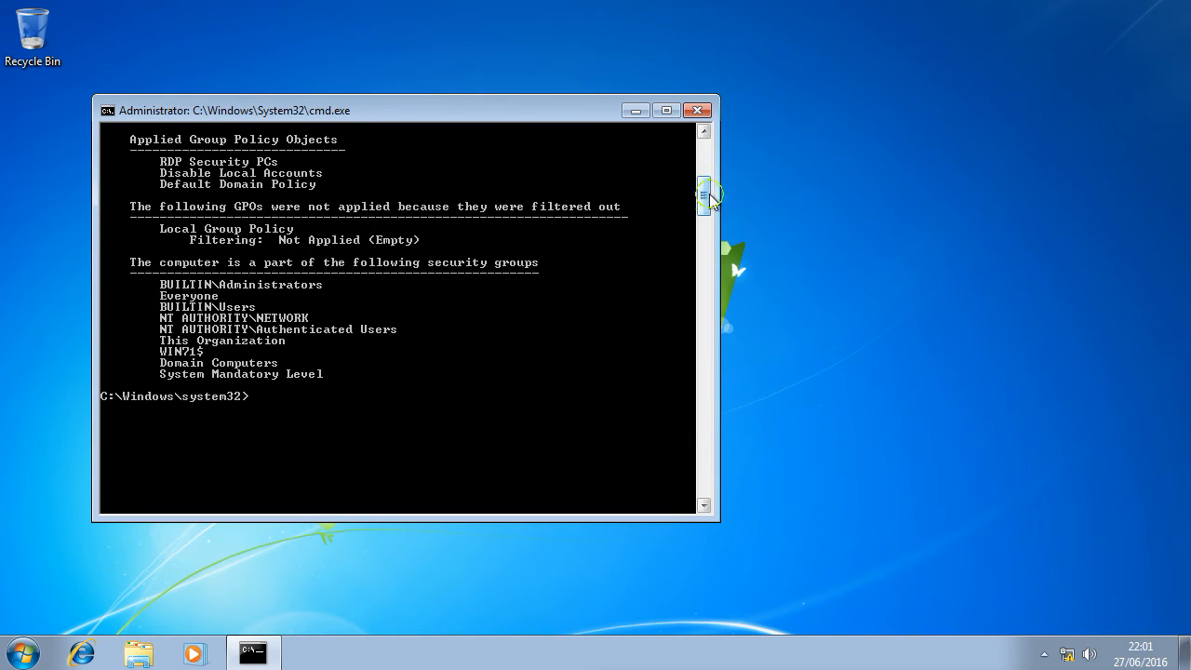
pyautogui.moveTo(708, 196); pyautogui.dragTo(709, 192)
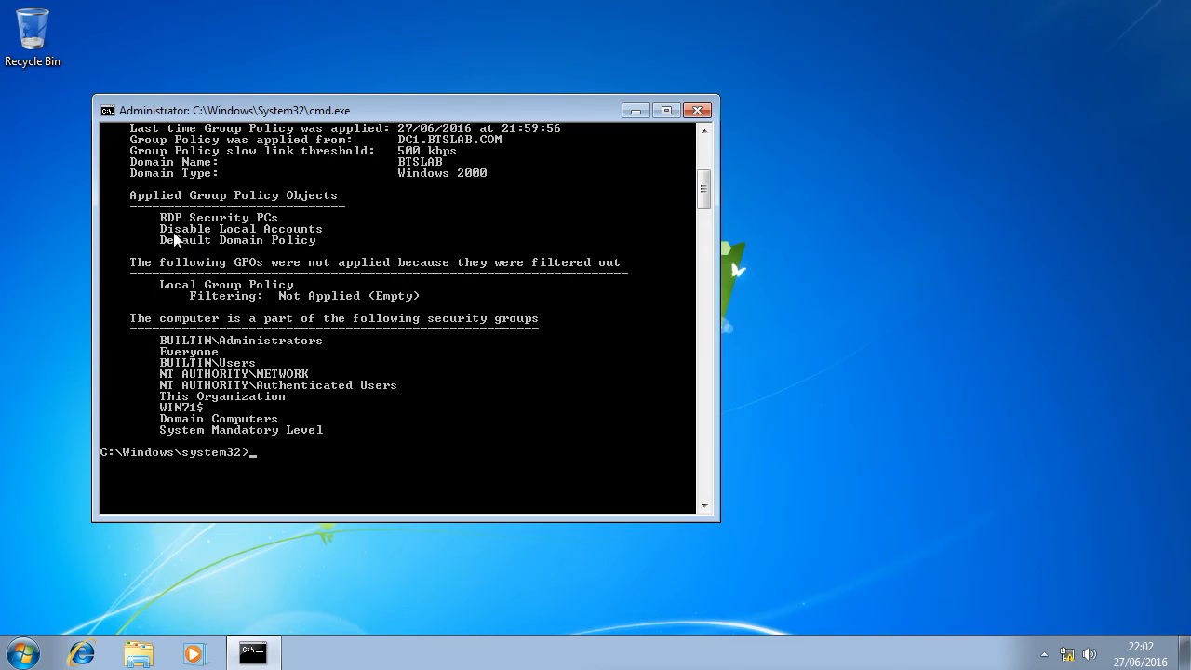
pyautogui.click(701, 112)
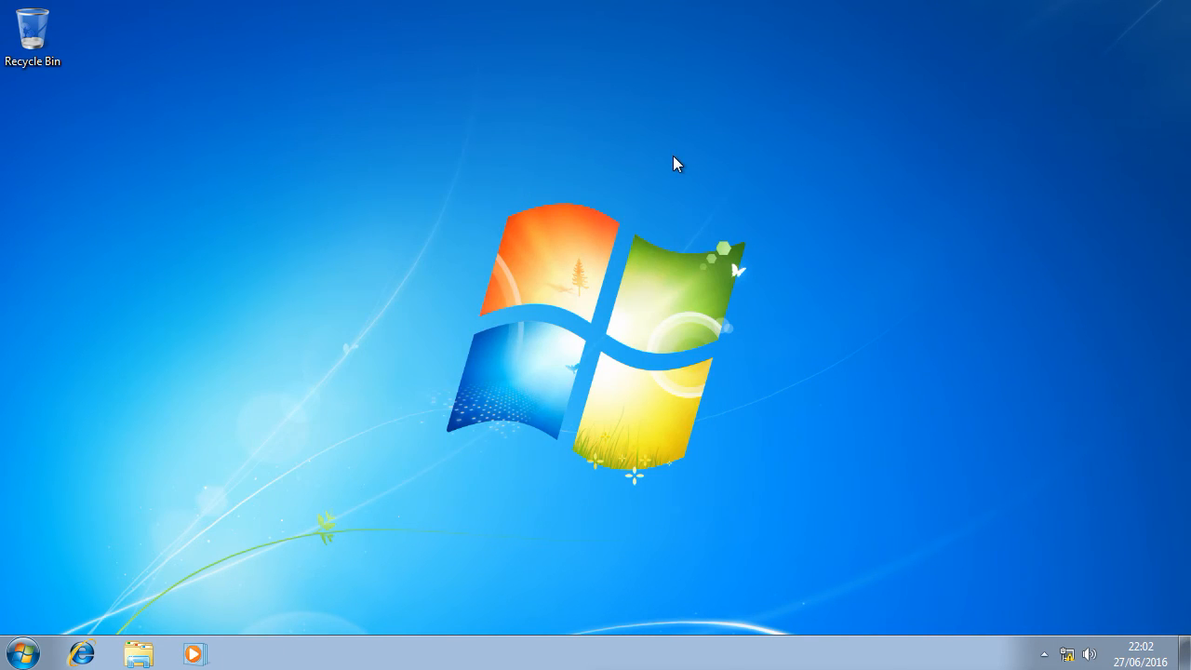